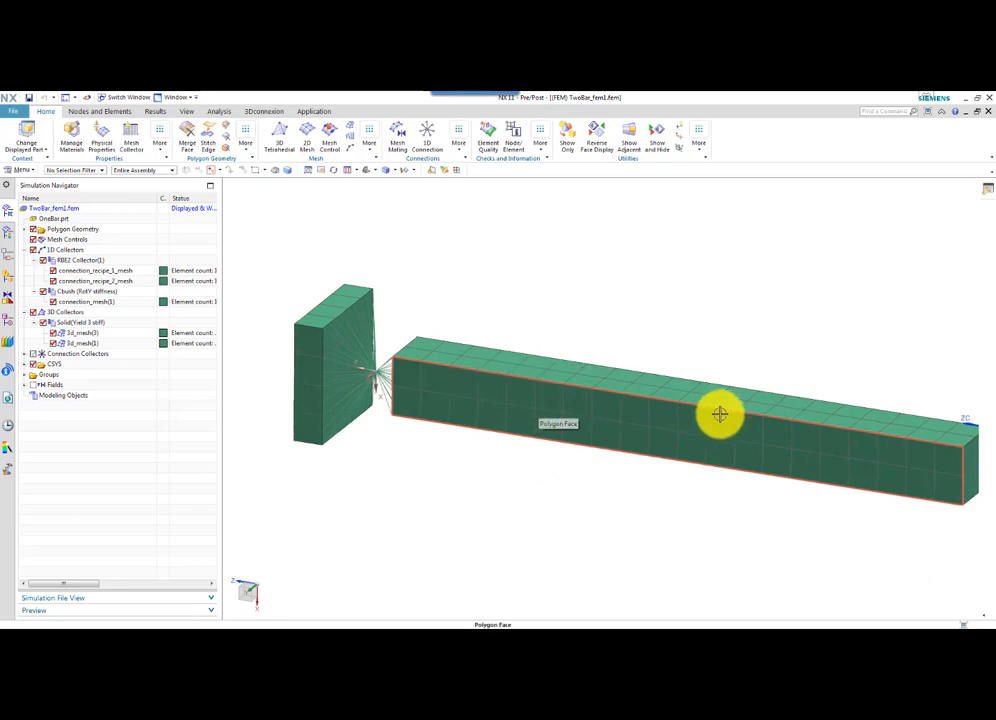
Examine the bar joint by highlighting both RBE2 connection recipe meshes and the Cbush connection mesh
middle_click_drag(722, 416, 907, 480)
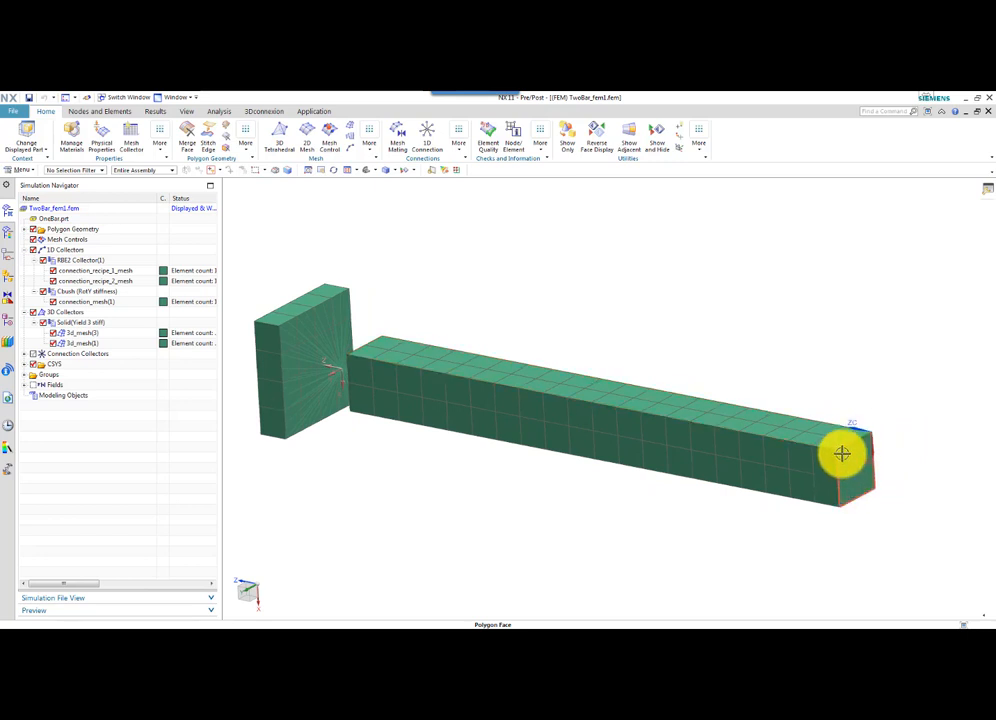
middle_click_drag(562, 536, 503, 485)
scroll(503, 485, "up", 5)
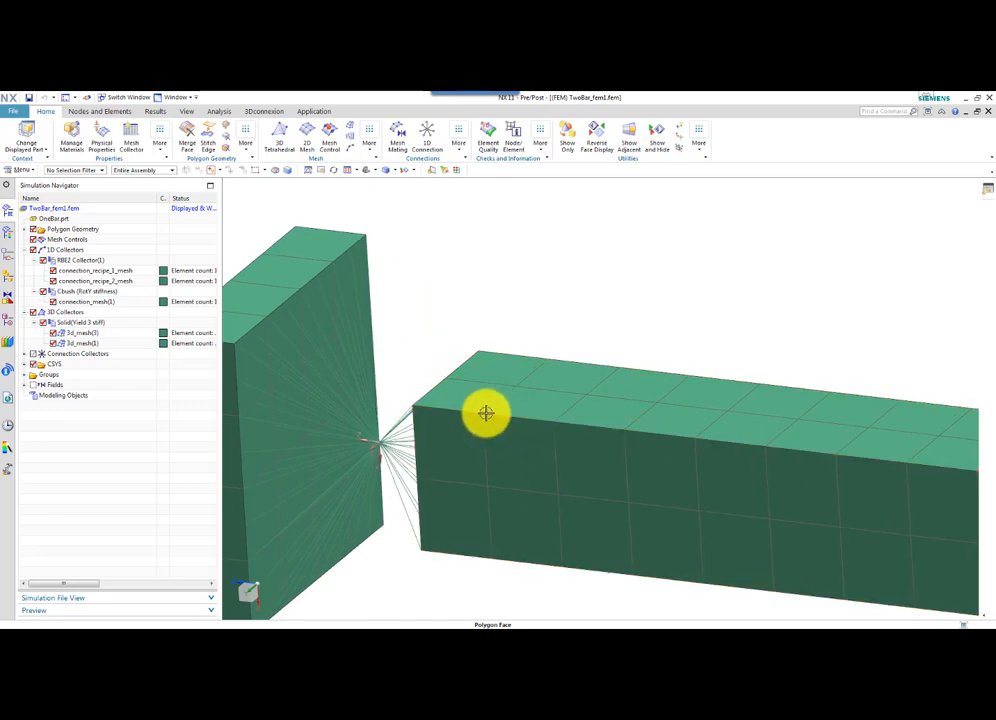
scroll(486, 413, "down", 4)
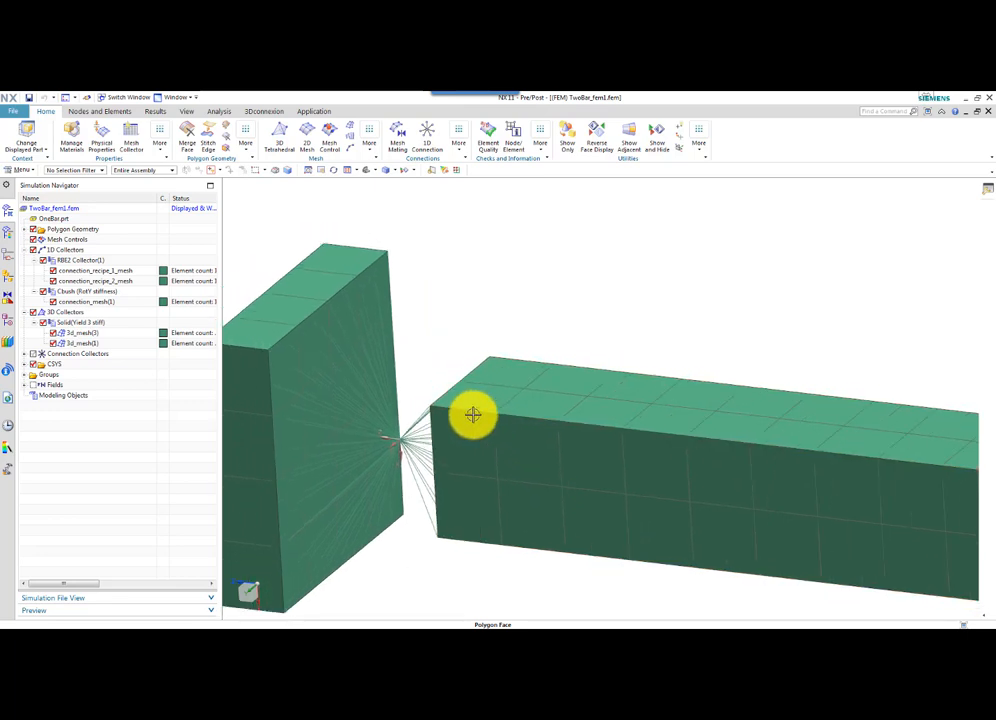
left_click(77, 272)
middle_click_drag(369, 444, 415, 439)
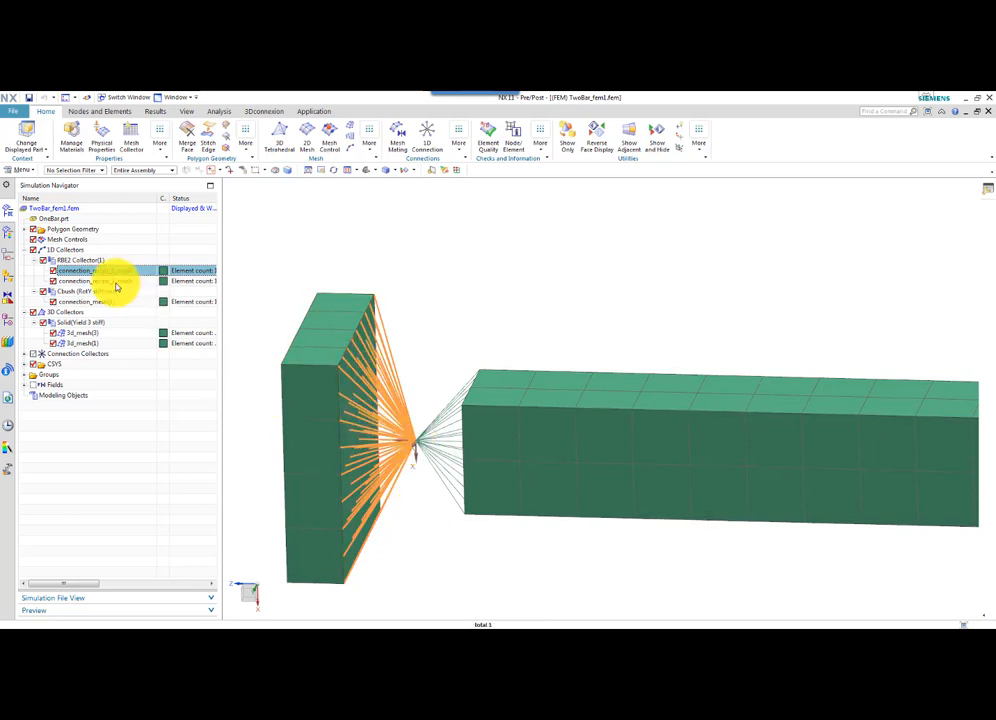
left_click(117, 282)
middle_click_drag(318, 404, 360, 390)
left_click(99, 303)
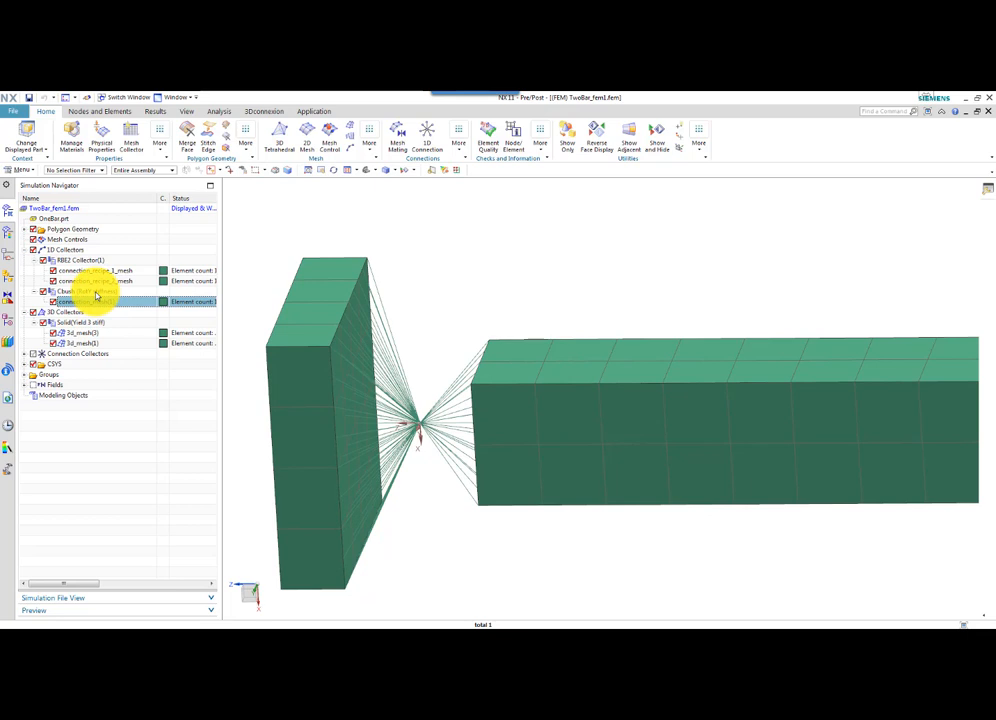
Review the nominal stiffness values of the Cbush (RotY stiffness) collector's PBUSH1 property without changing them
double_click(90, 291)
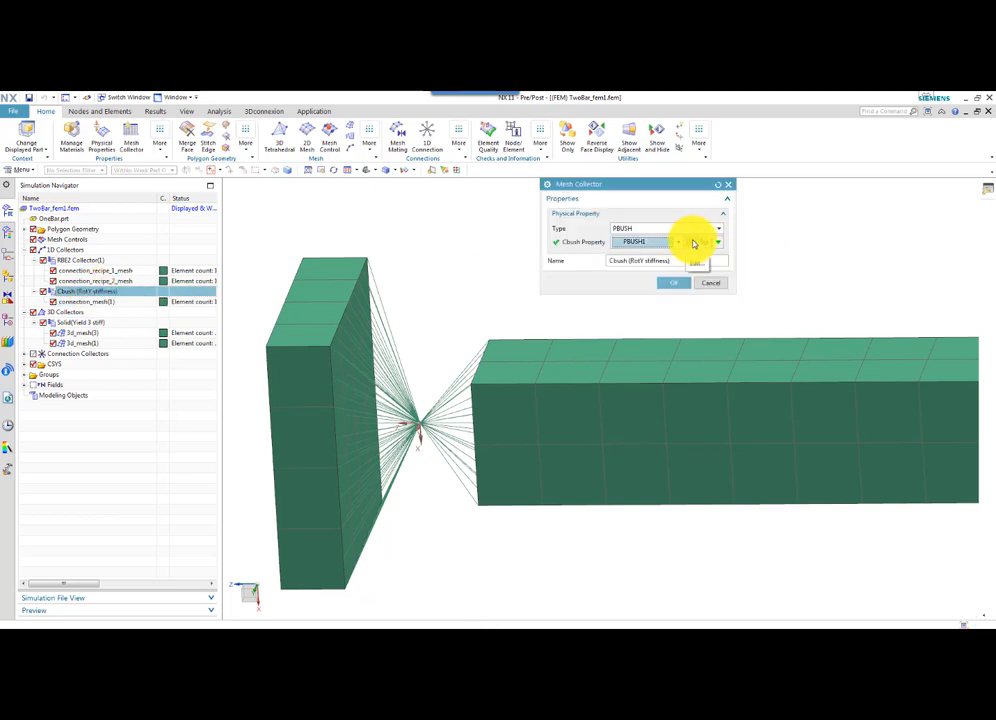
left_click(693, 243)
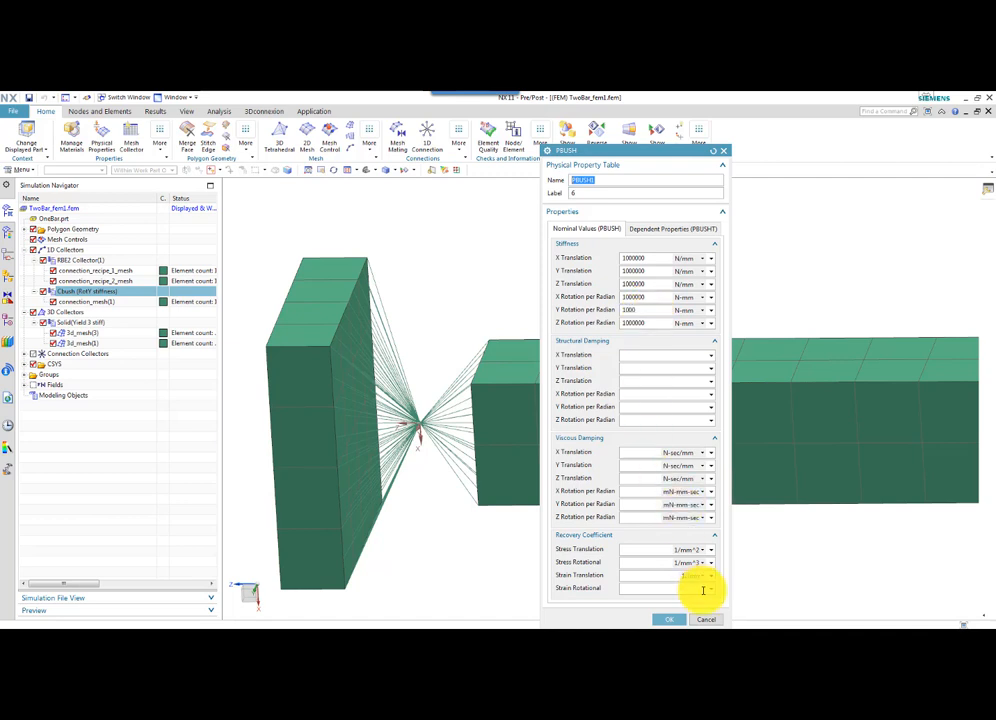
left_click(707, 621)
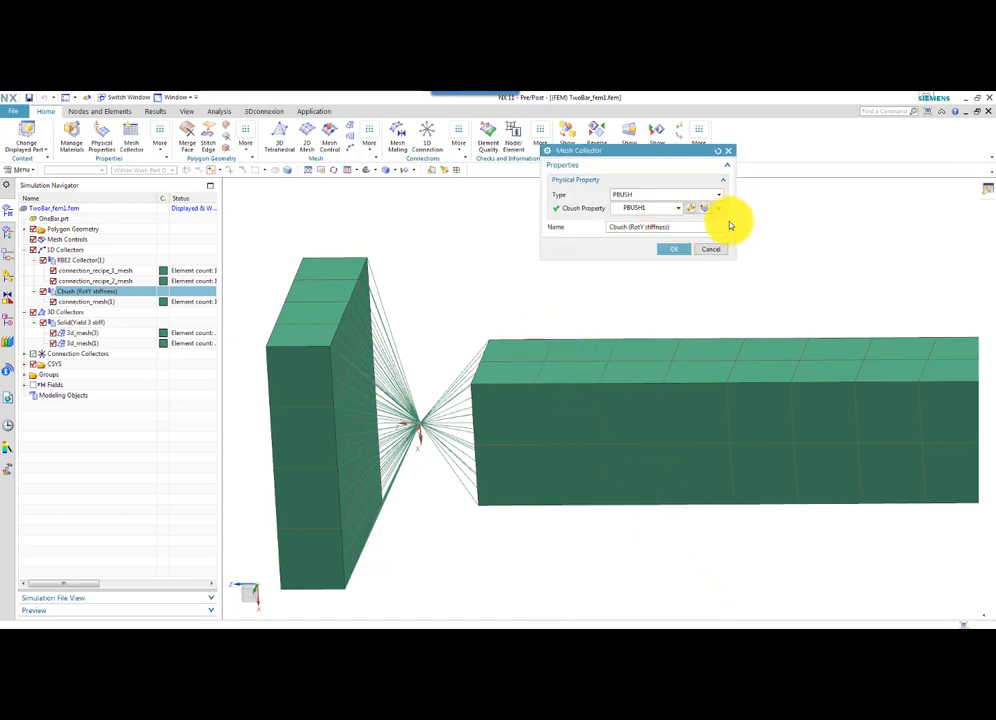
left_click(714, 249)
Highlight the two solid meshes, 3d_mesh(3) and 3d_mesh(1), one after the other to identify their bodies
middle_click_drag(611, 316, 156, 318)
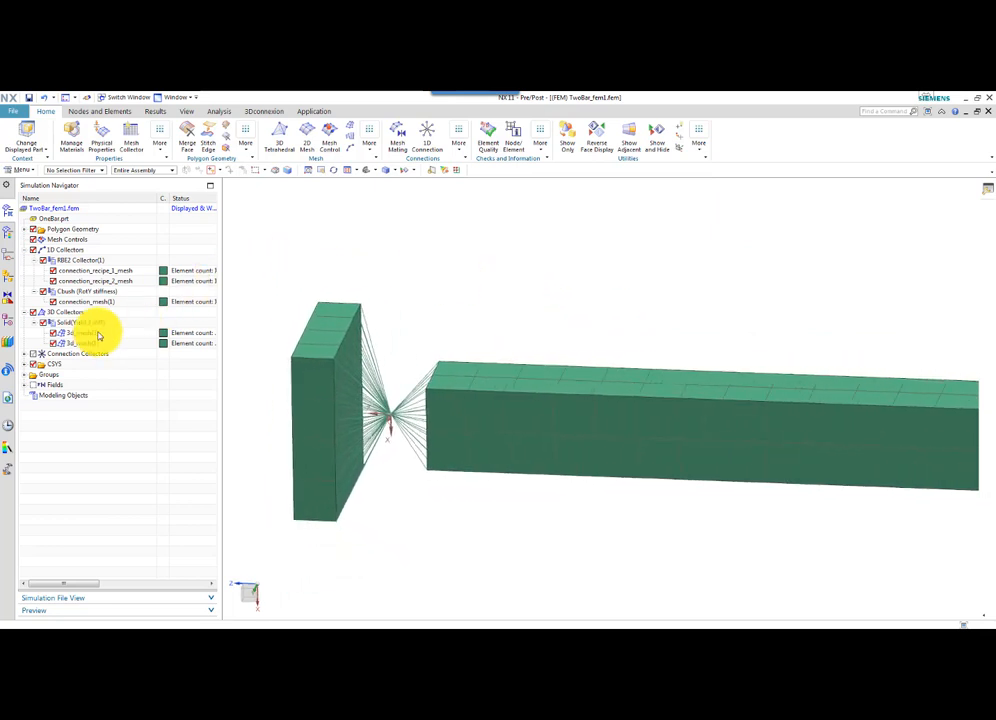
left_click(90, 334)
left_click(91, 344)
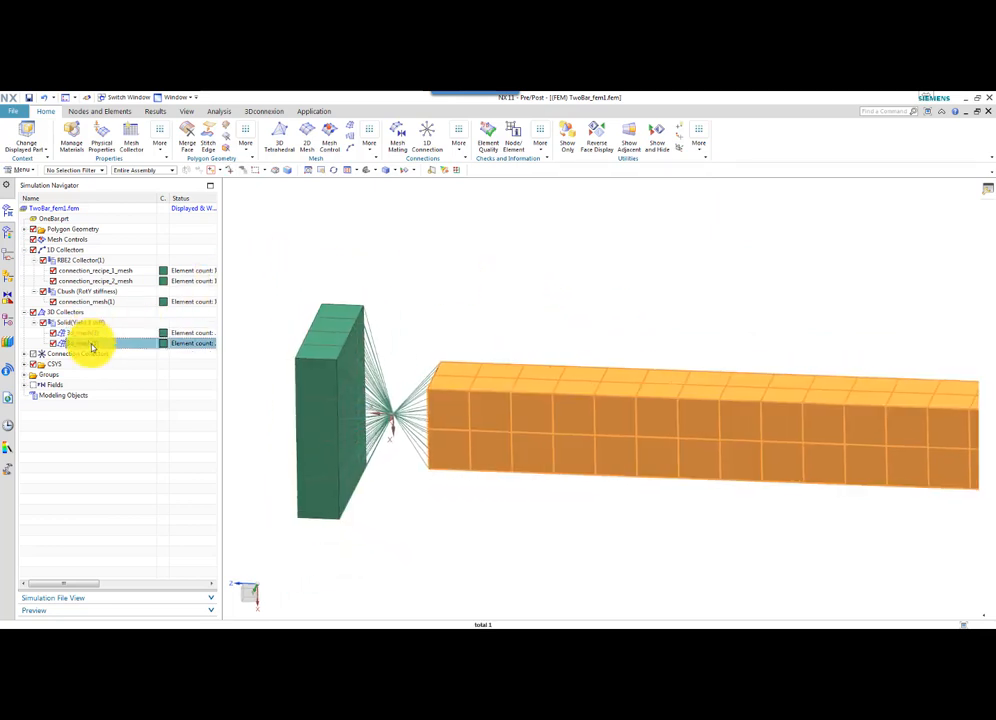
Switch the display from the FEM to the simulation TwoBar_sim1.sim
left_click(60, 209)
right_click(60, 209)
mouse_move(100, 244)
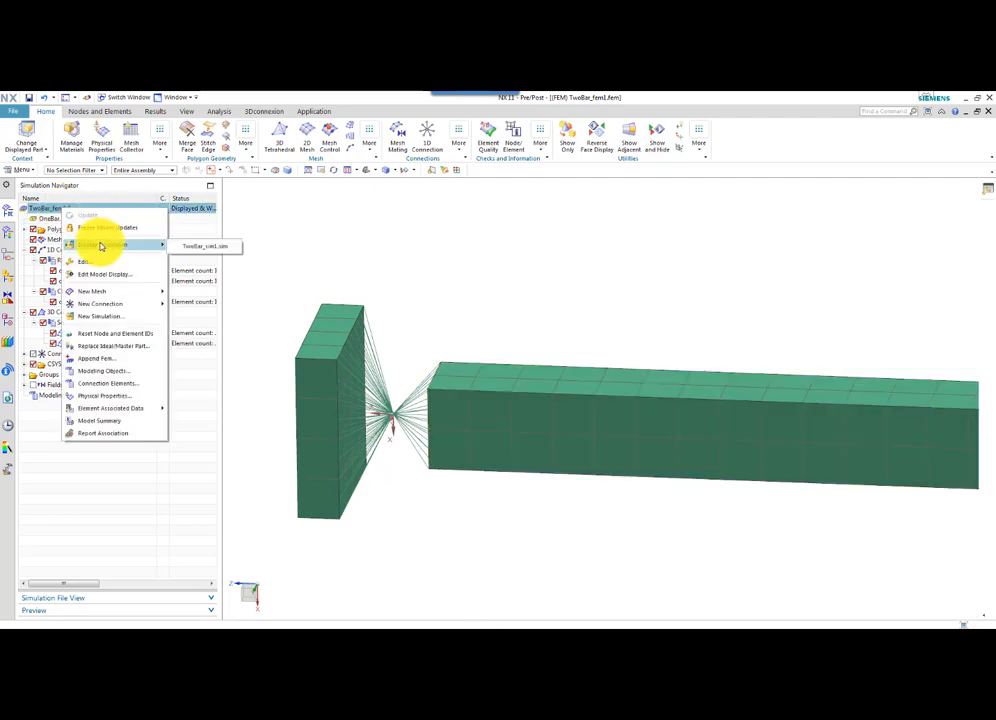
left_click(196, 247)
middle_click_drag(429, 318, 247, 298)
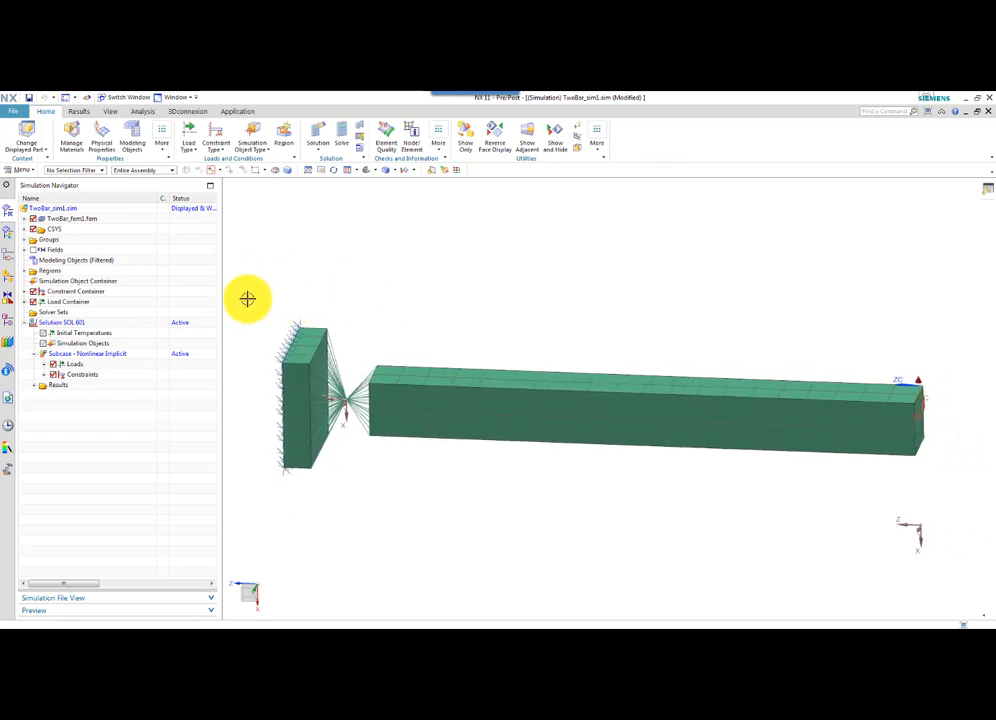
Highlight the subcase's Fixed(2) constraint and Force(follower) load to see where they act on the model
left_click(44, 375)
left_click(75, 386)
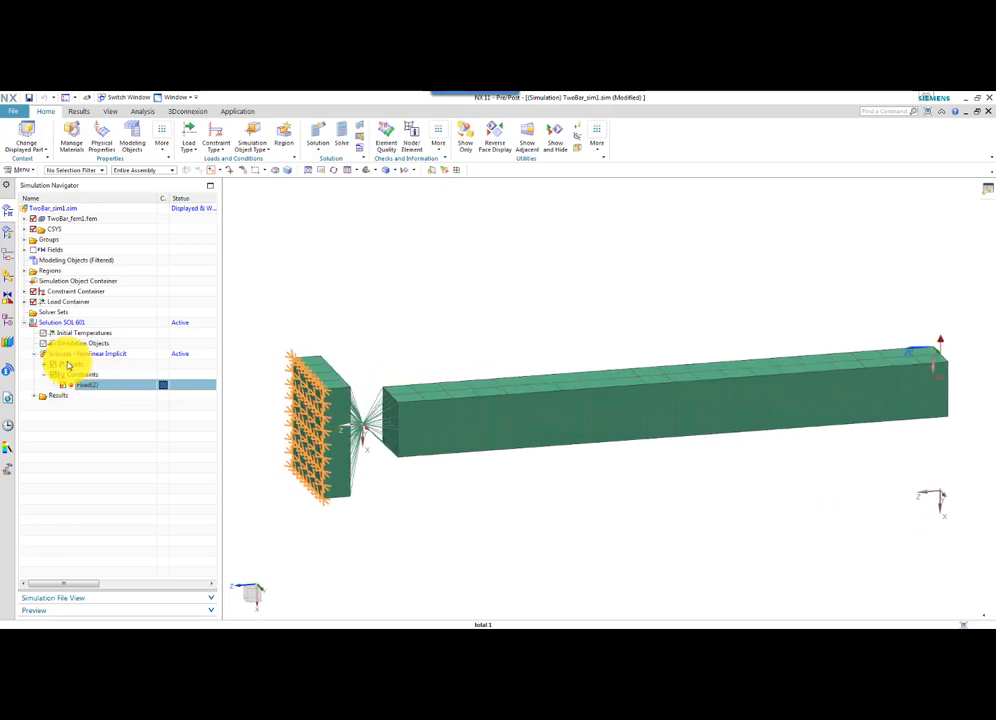
left_click(45, 365)
left_click(88, 375)
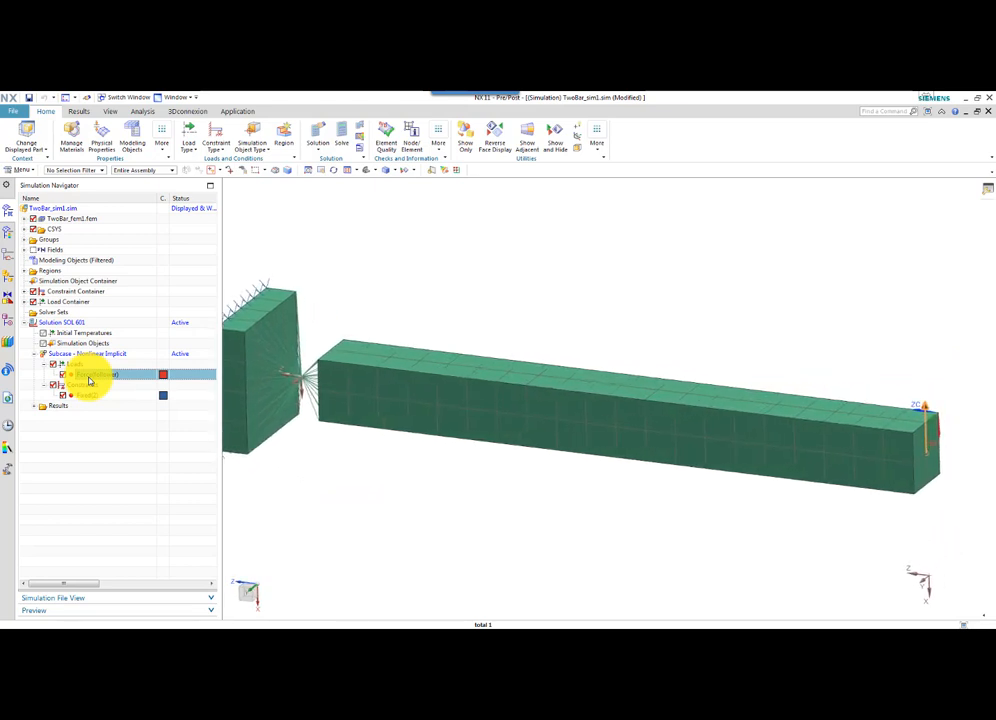
Change the Force(follower) load's direction method to Along Vector (FORCE) and point it along -XC
double_click(88, 375)
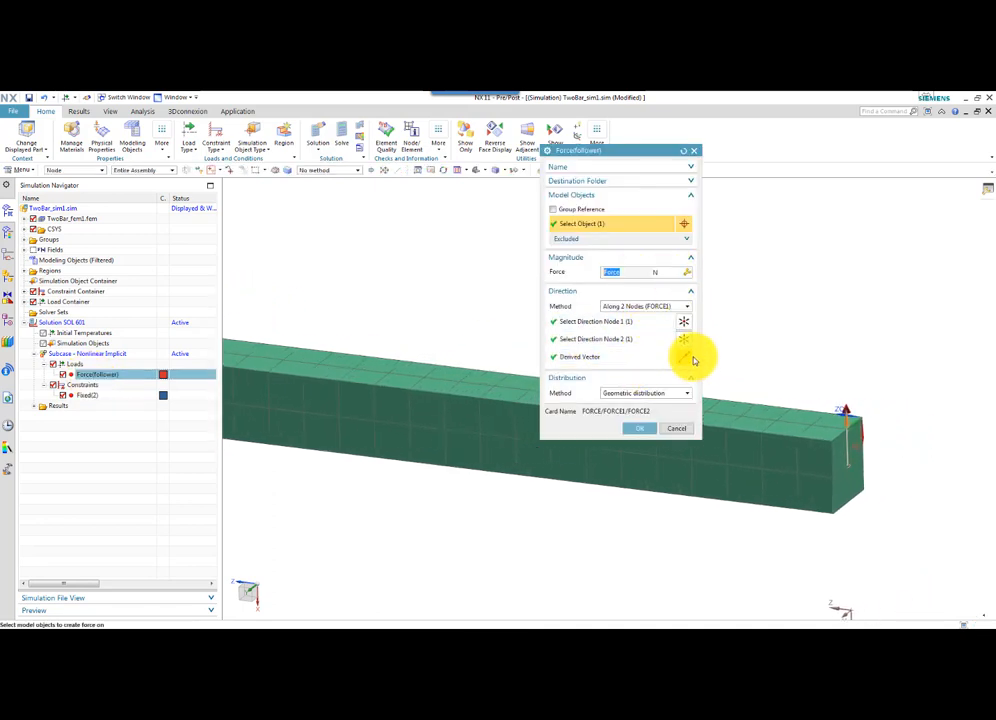
left_click(646, 306)
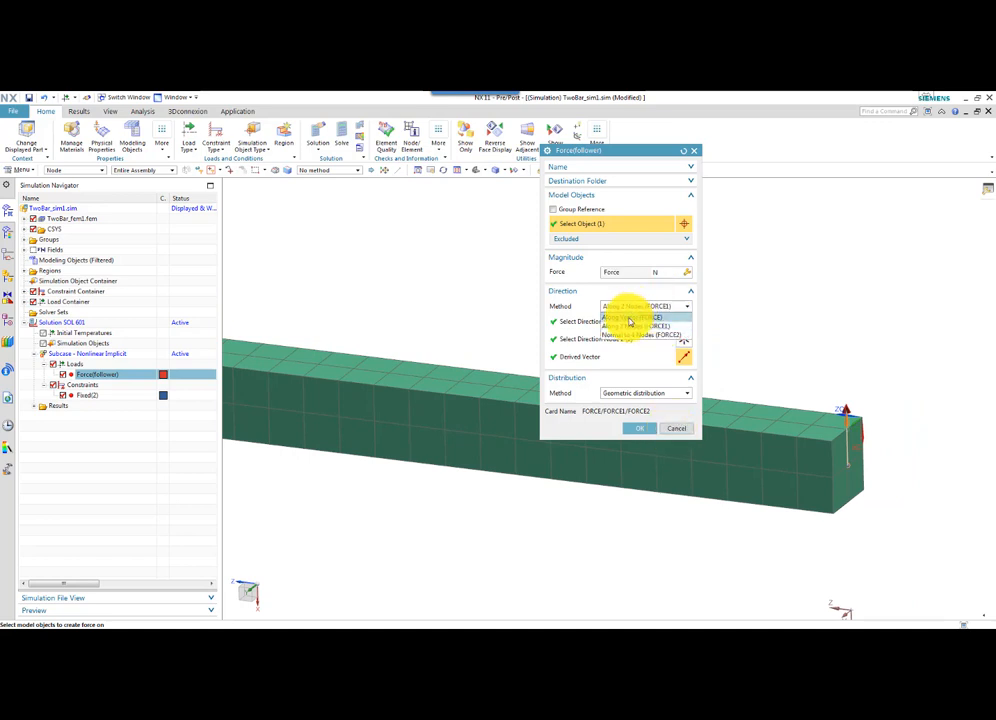
left_click(629, 318)
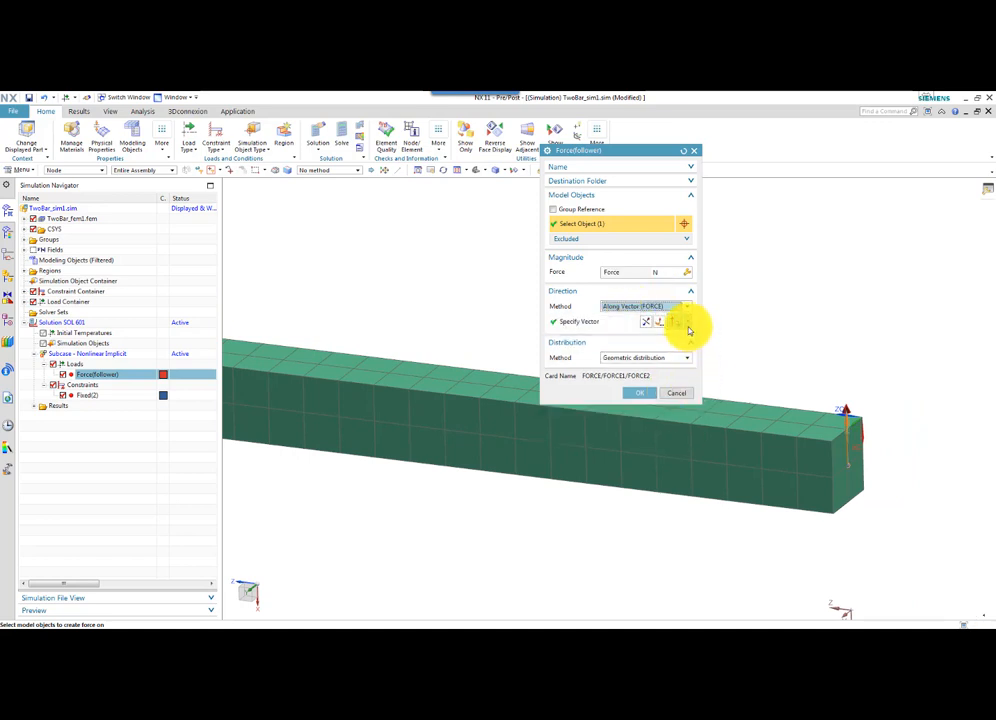
left_click(688, 325)
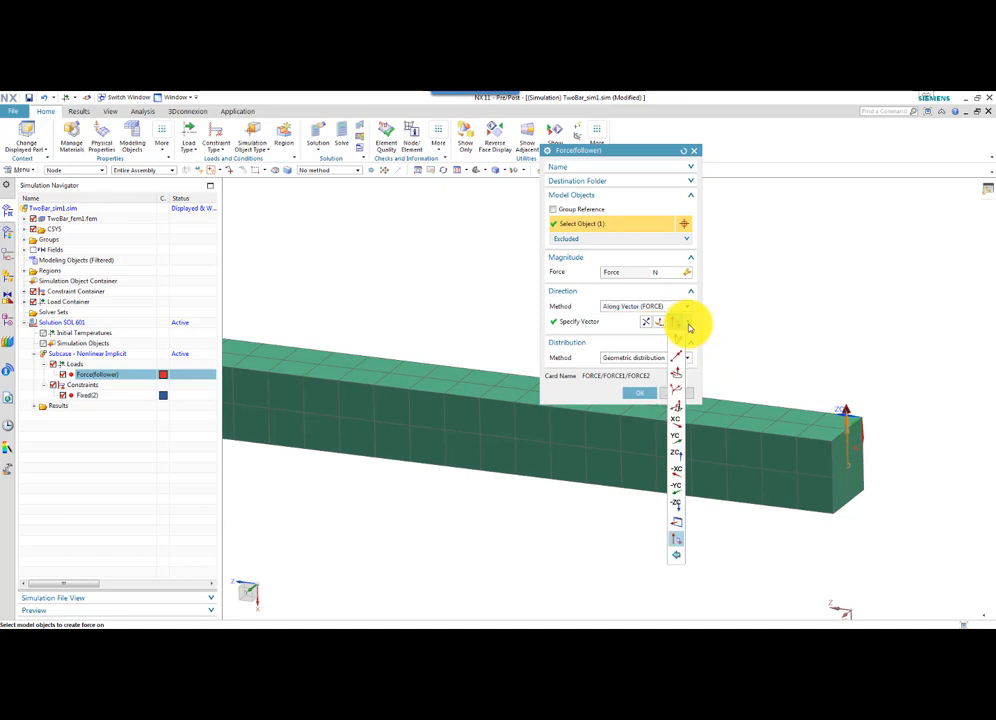
left_click(676, 478)
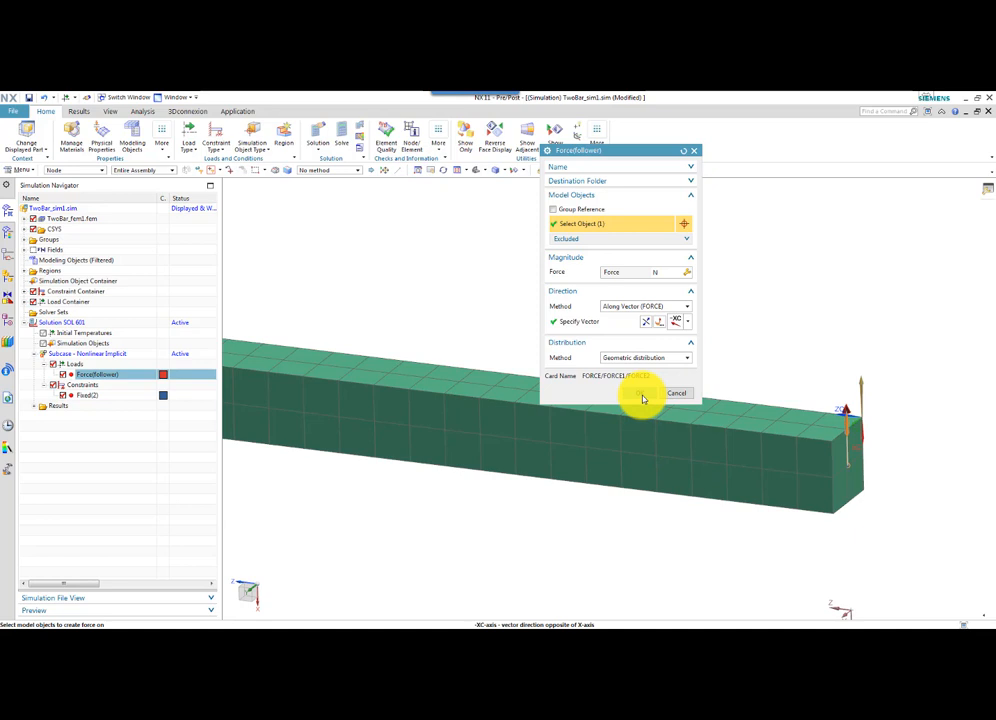
left_click(638, 394)
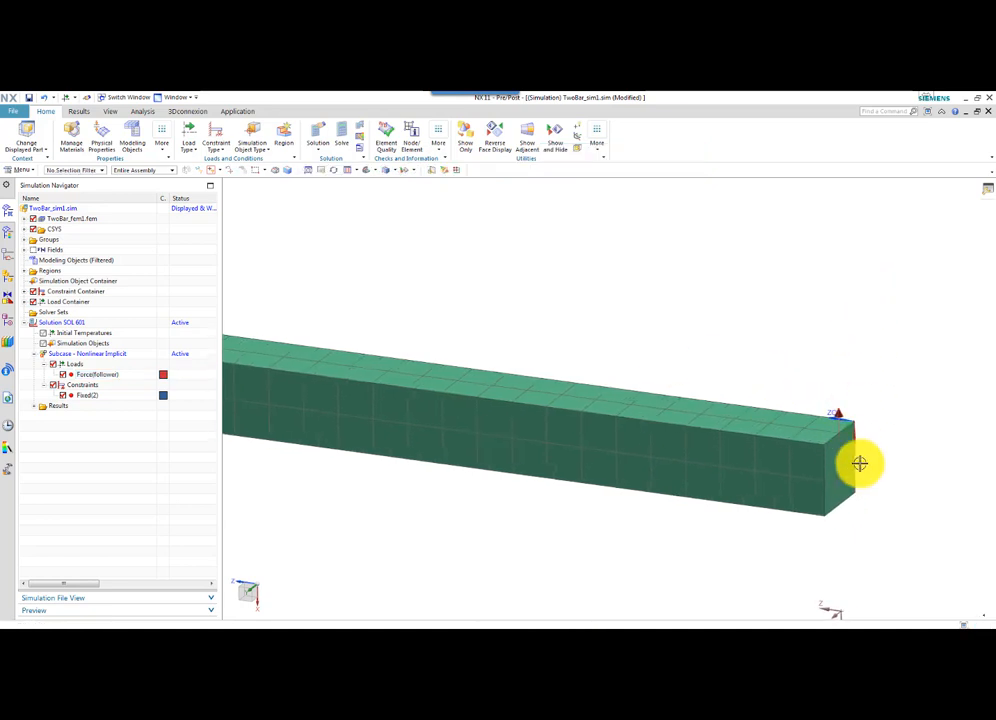
Open Solution SOL 601 for editing and show its Case Control settings in full width
scroll(839, 452, "down", 1)
scroll(839, 452, "down", 3)
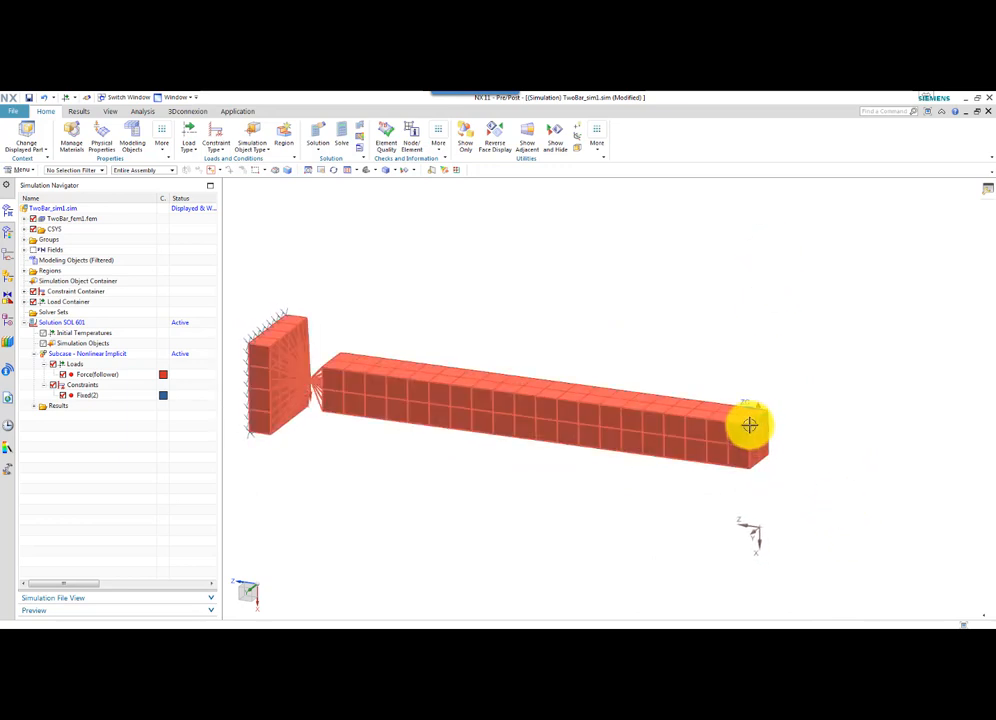
middle_click_drag(425, 440, 457, 447, "shift")
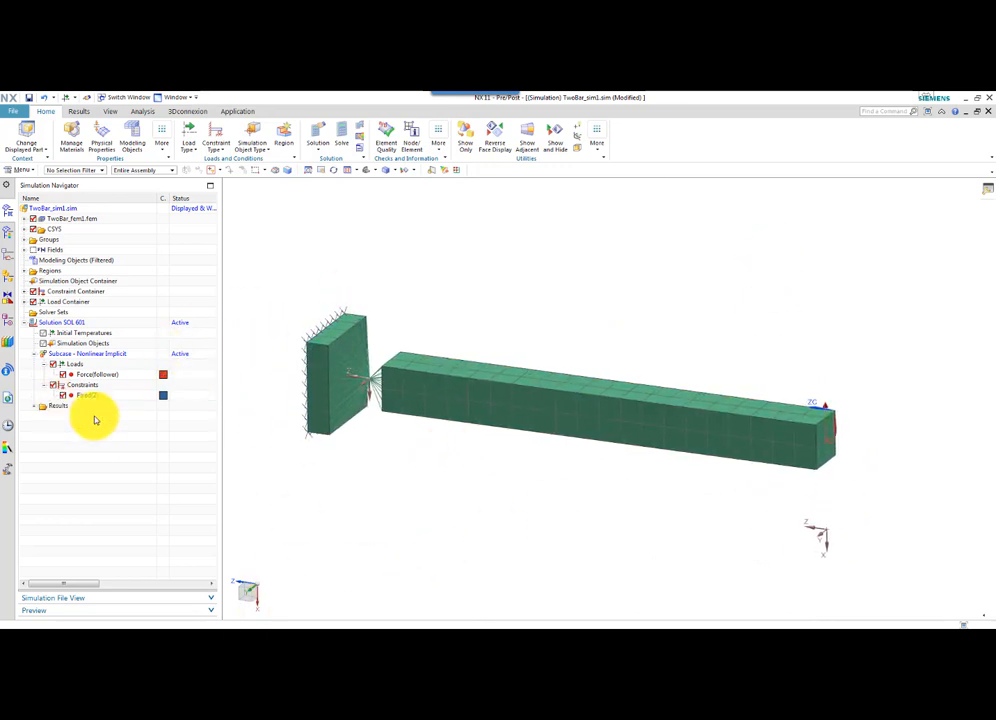
left_click(72, 324)
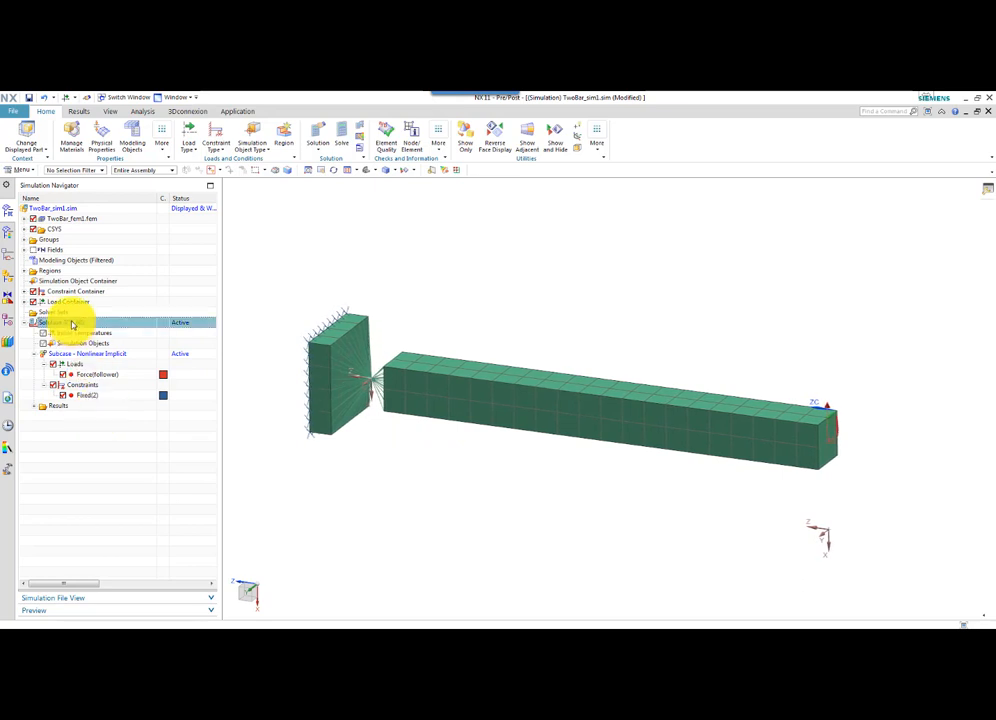
right_click(72, 324)
left_click(173, 355)
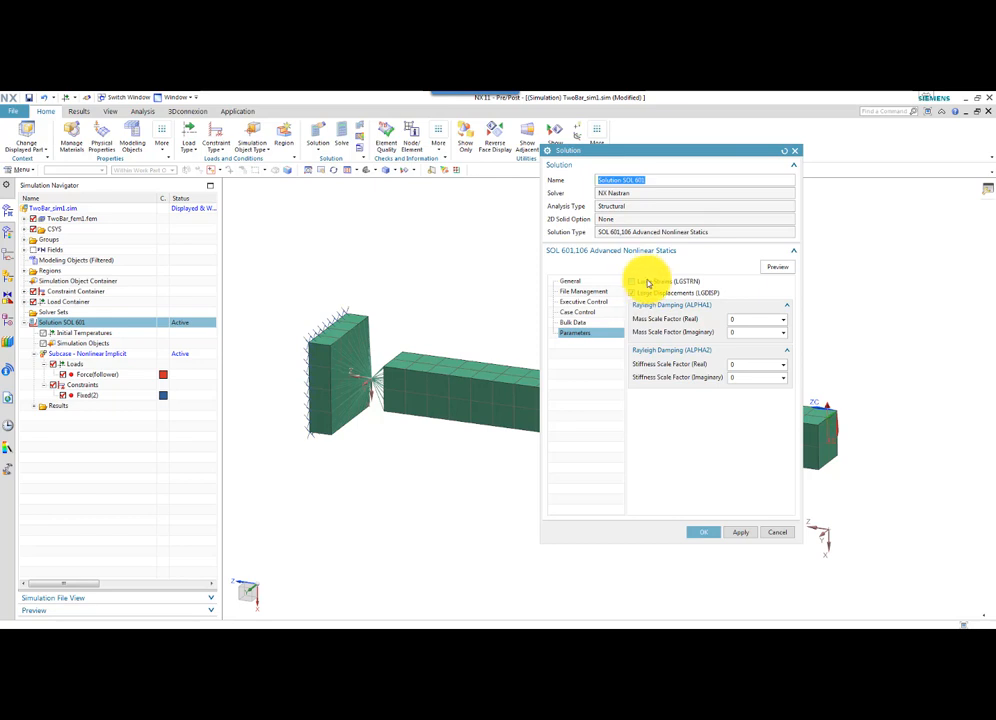
left_click(576, 312)
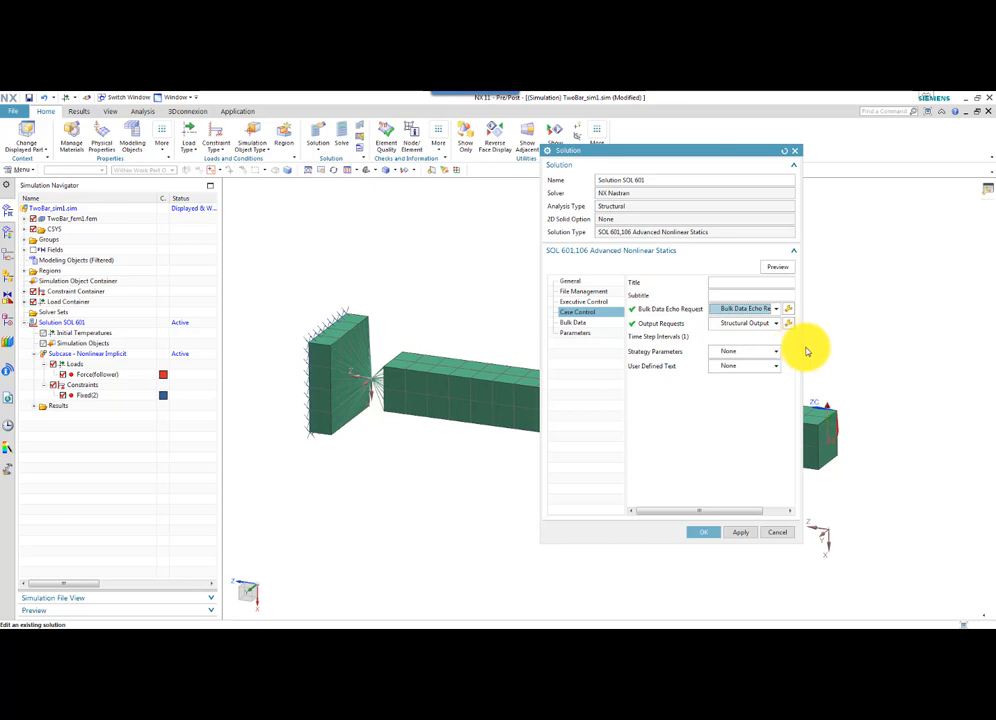
left_click_drag(801, 346, 908, 358)
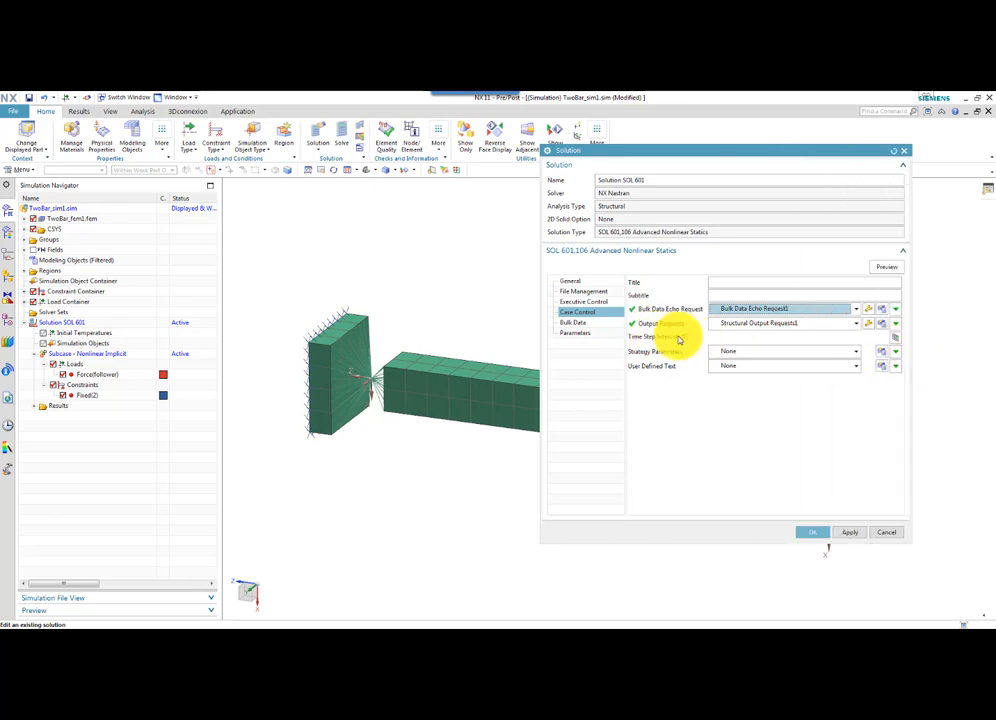
Review the number of steps and time increment in the solution's Time Step 1000 definition, keeping its values
left_click(884, 338)
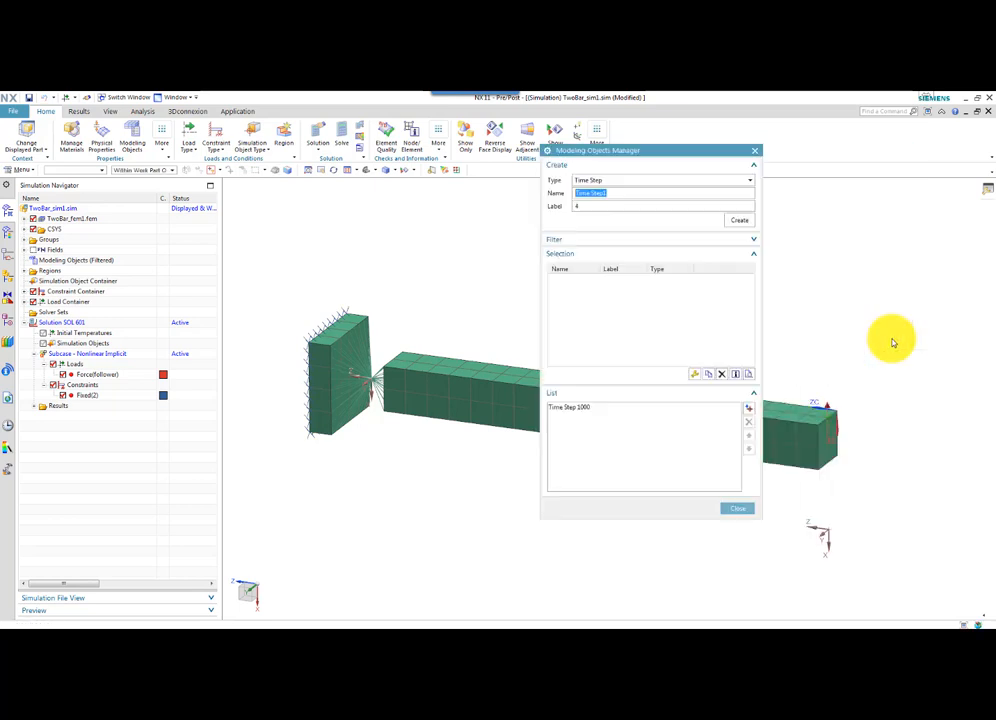
left_click(698, 378)
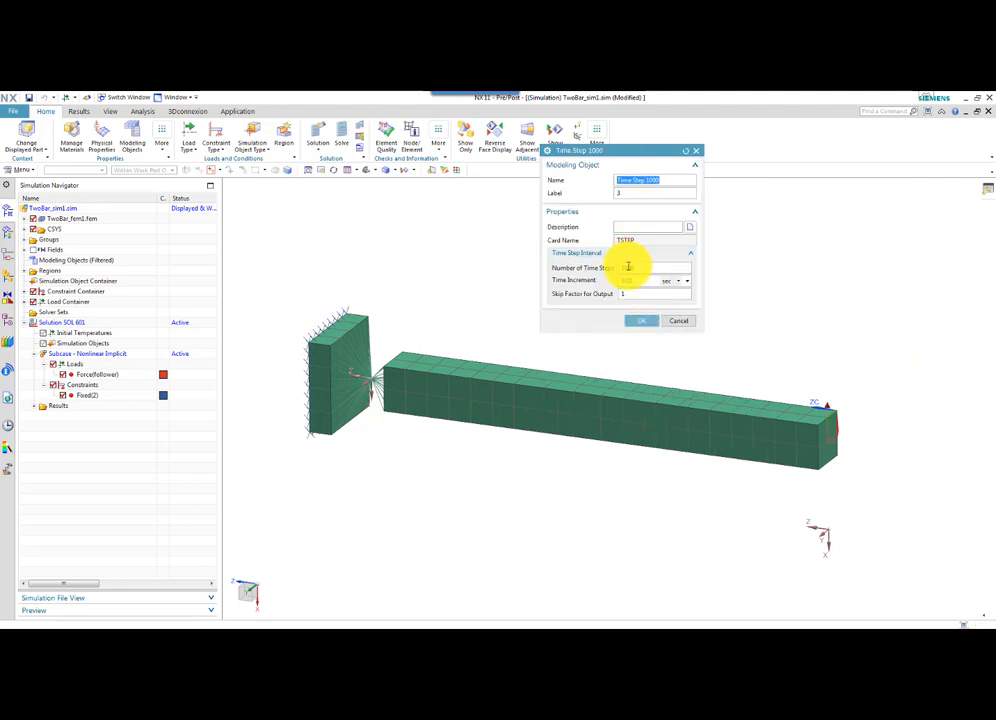
left_click(636, 268)
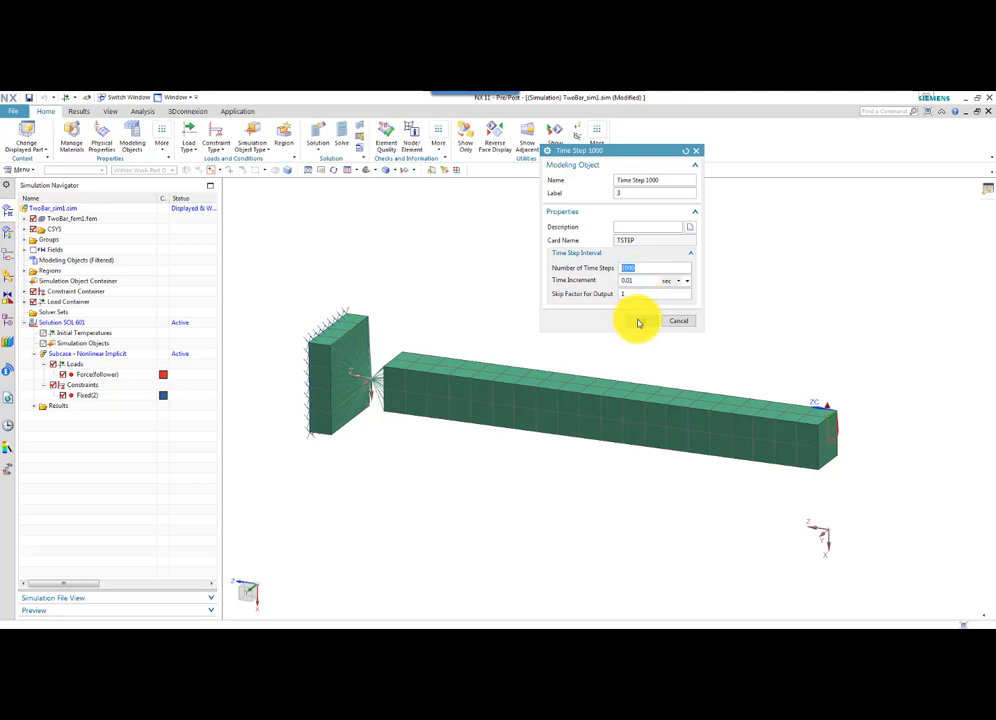
left_click(639, 322)
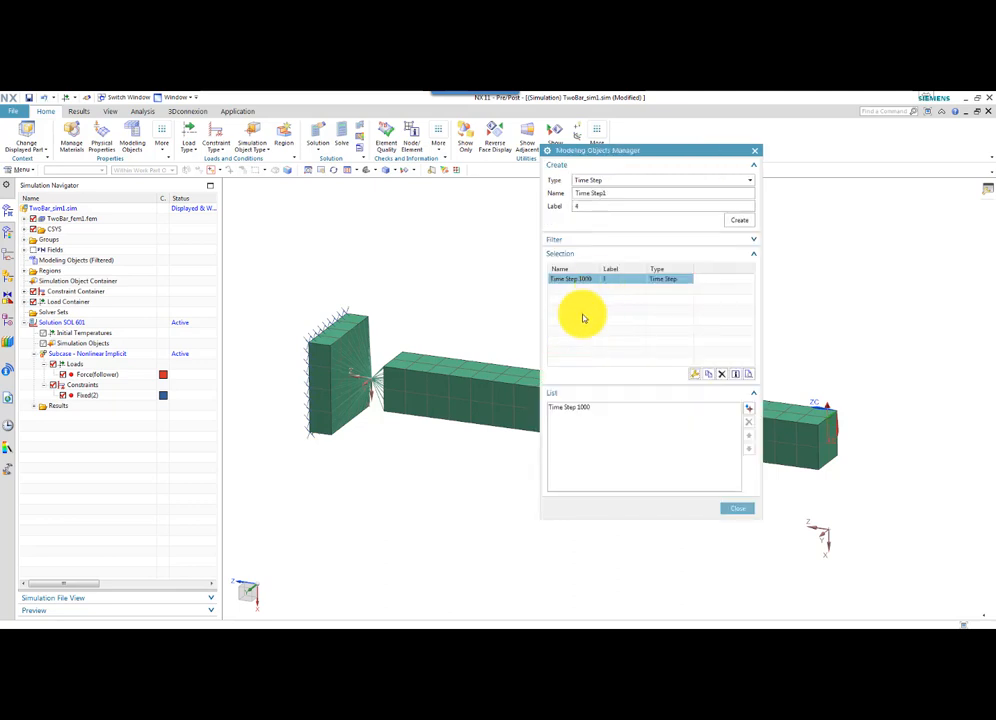
left_click(582, 410)
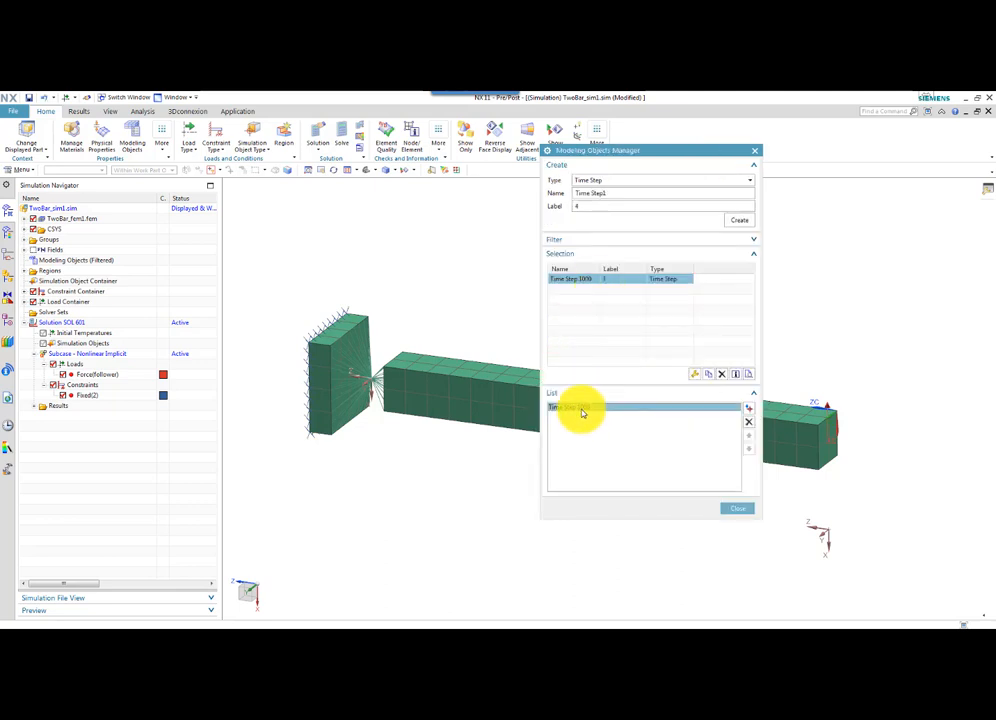
left_click(737, 514)
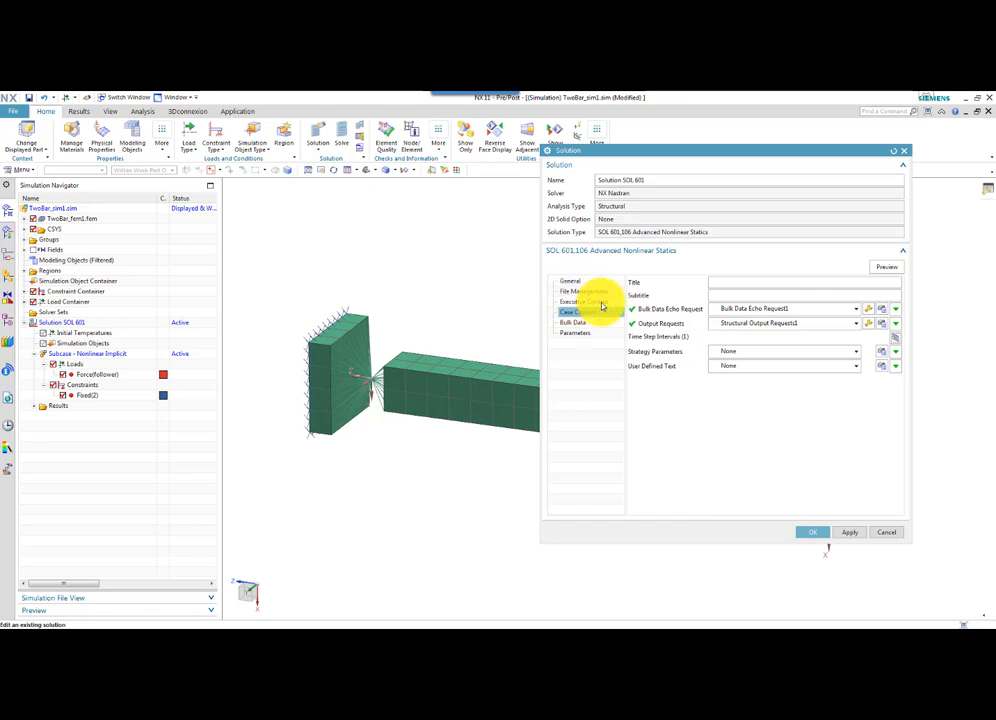
Review the Contact Result, Force and MPC Forces requests in Structural Output Requests1, and close the solution settings
left_click(878, 324)
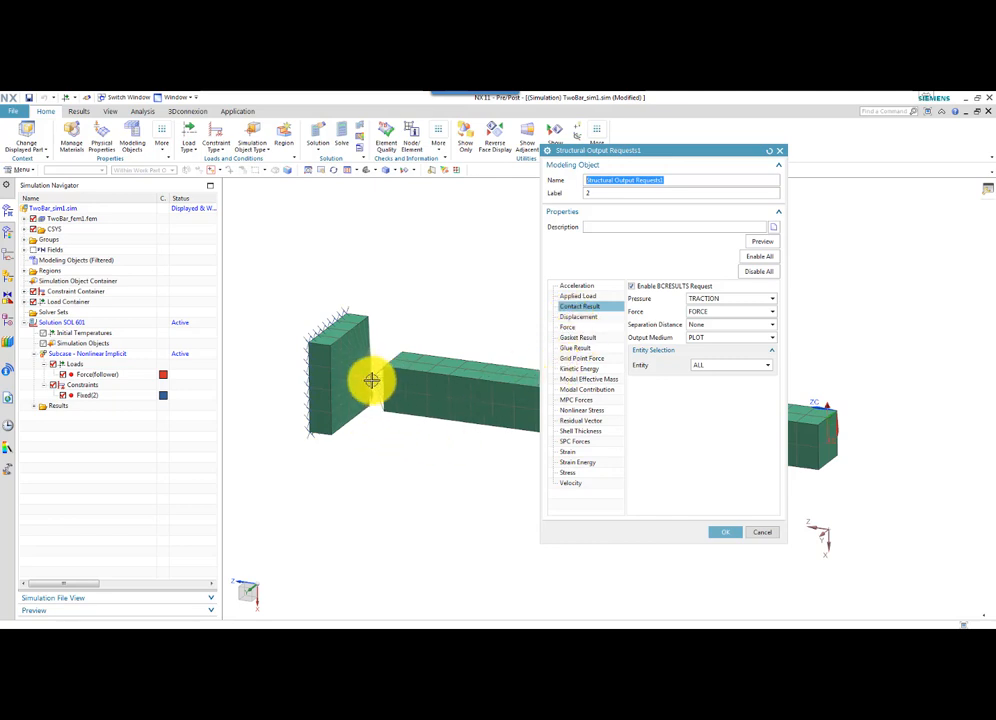
left_click(568, 327)
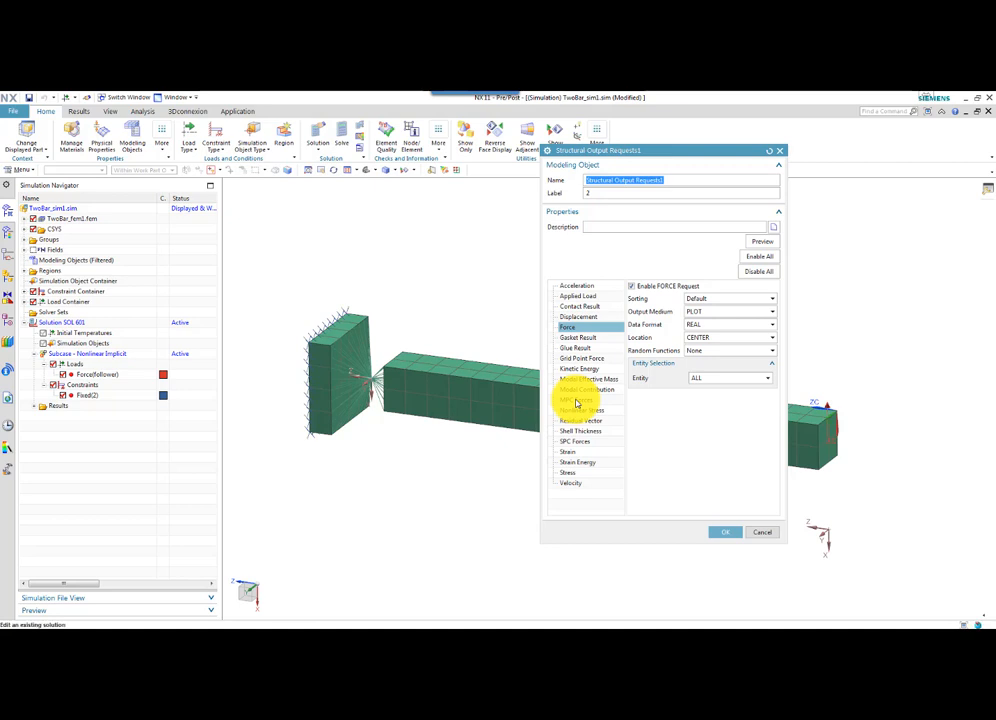
left_click(575, 400)
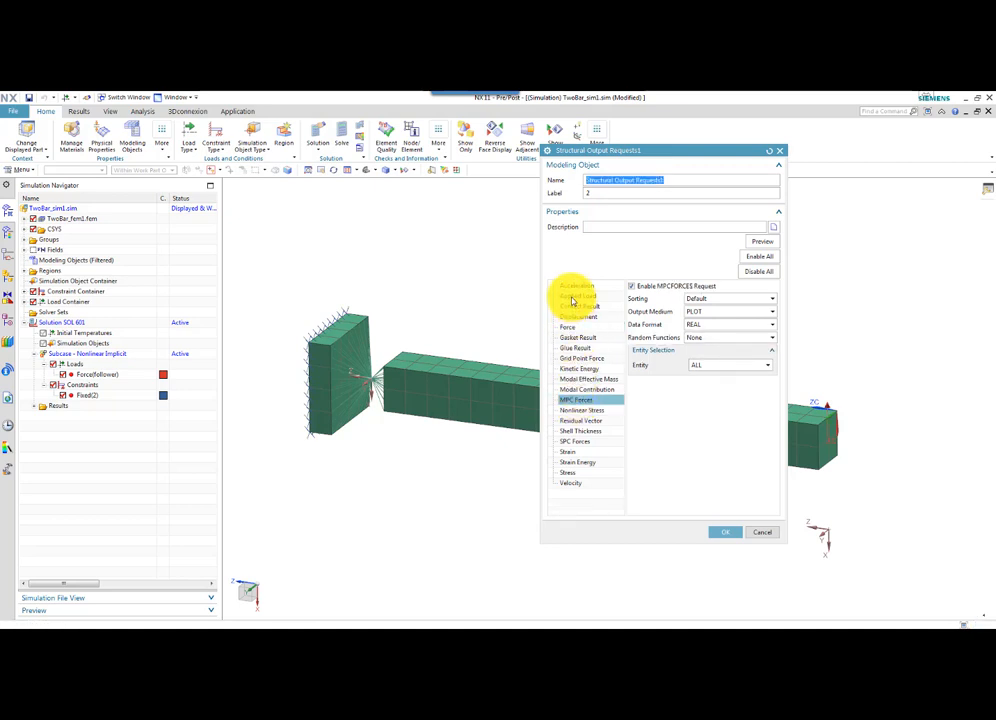
left_click(722, 532)
left_click(812, 532)
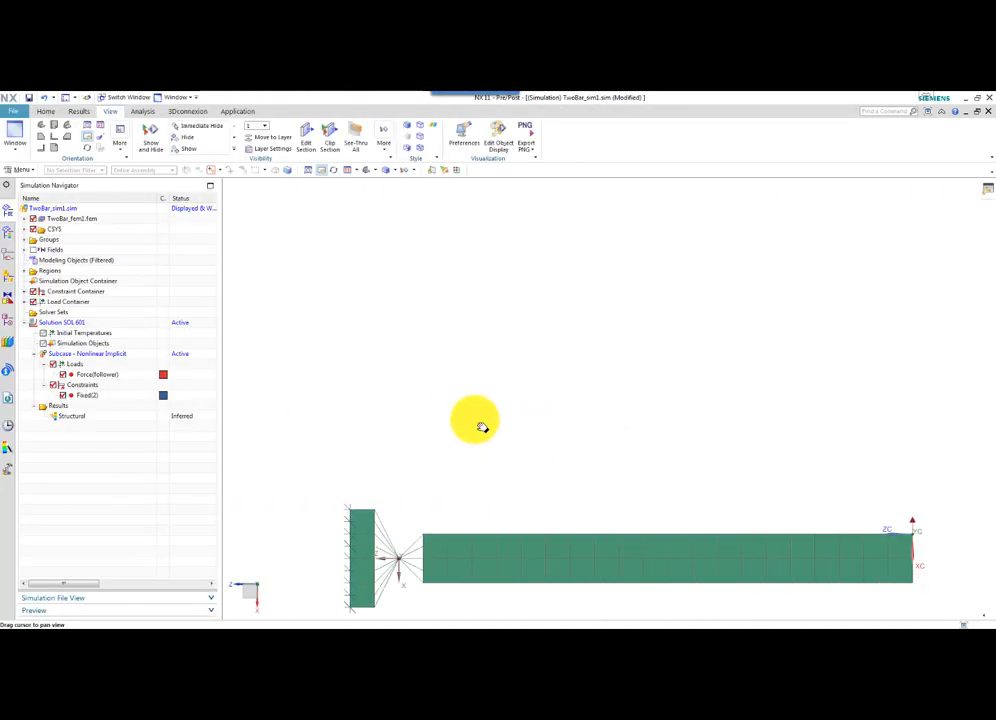
Open the Structural results of Solution SOL 601 and display the nodal rotation about Y for Increment 1
double_click(70, 416)
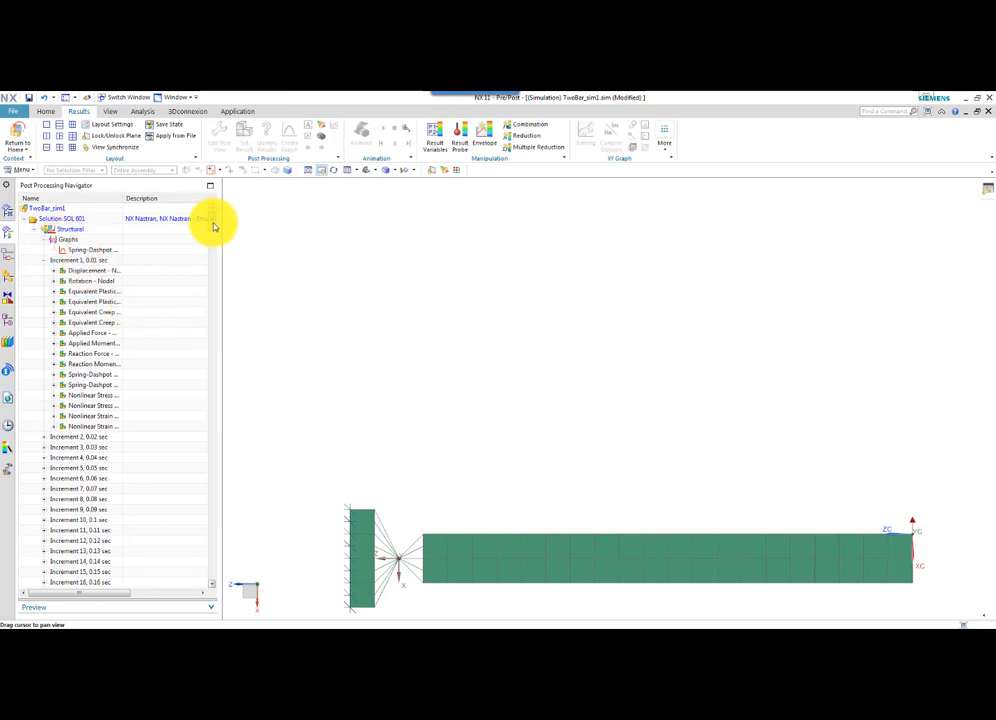
mouse_move(213, 226)
left_mouse_down()
mouse_move(216, 578)
mouse_move(229, 222)
left_mouse_up()
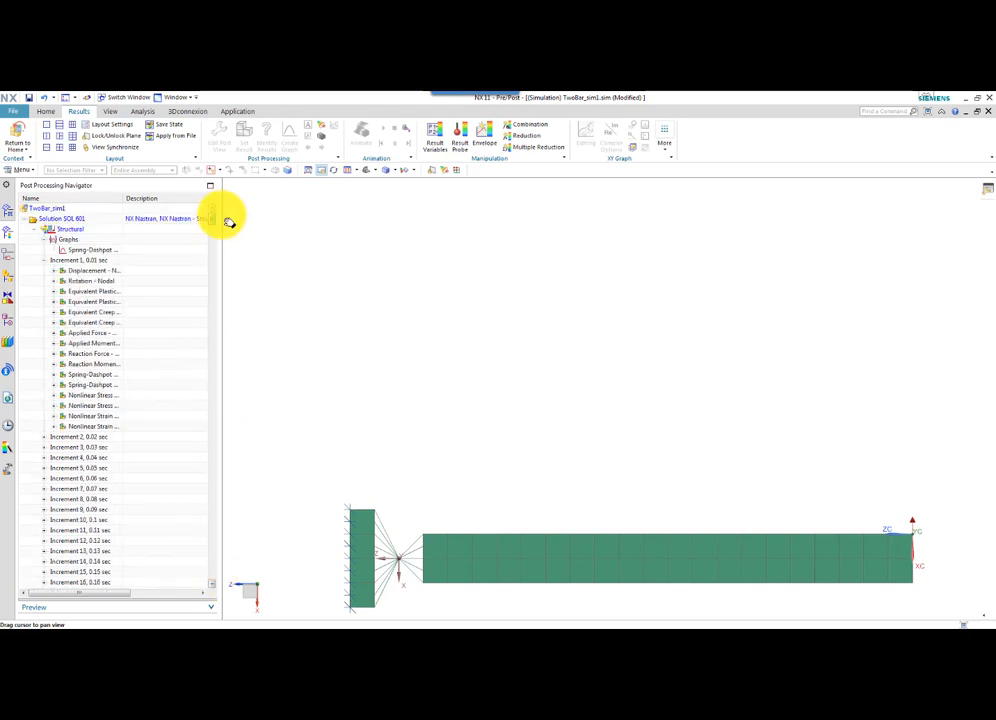
left_click(54, 281)
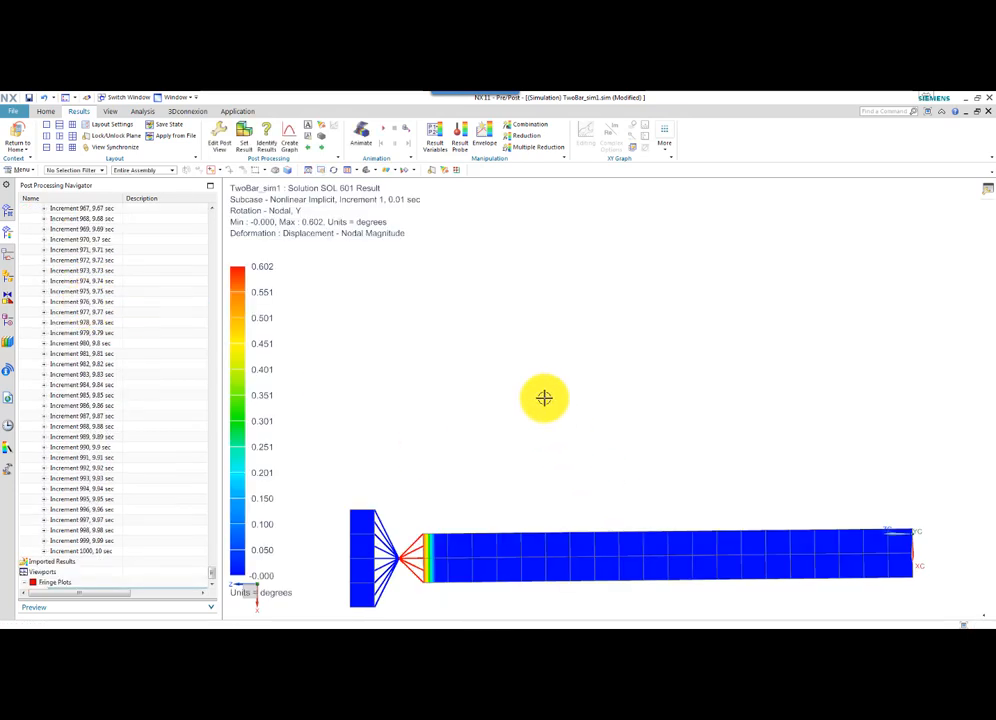
Animate the rotation result over iterations from Increment 1 to Increment 1000 with a step of 10, and stop the playback
left_click(363, 133)
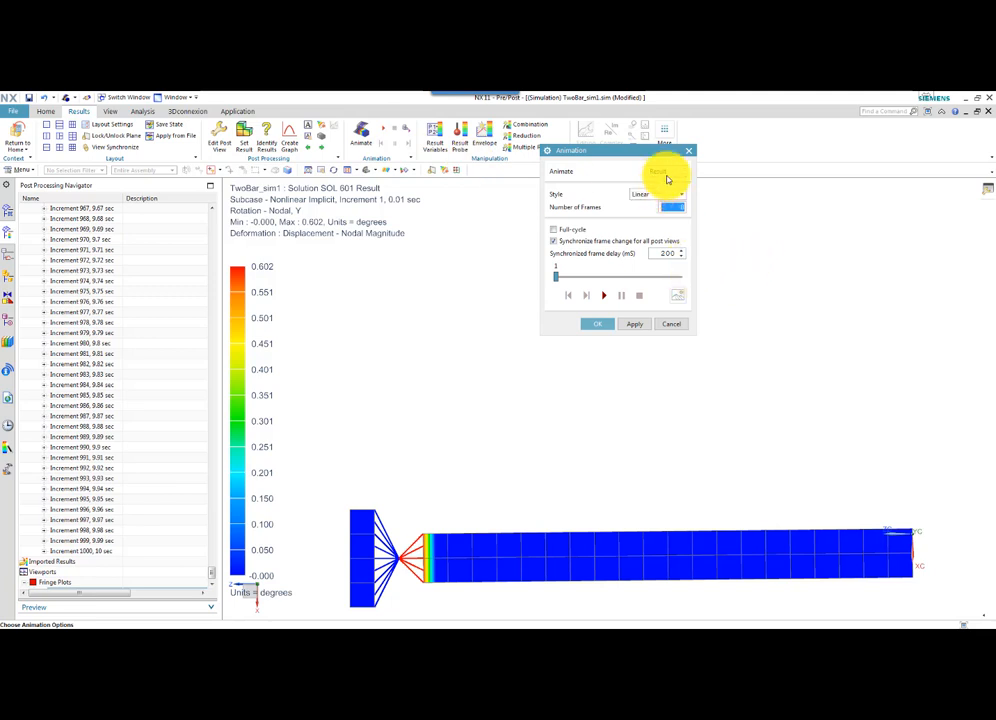
left_click(667, 174)
left_click(663, 194)
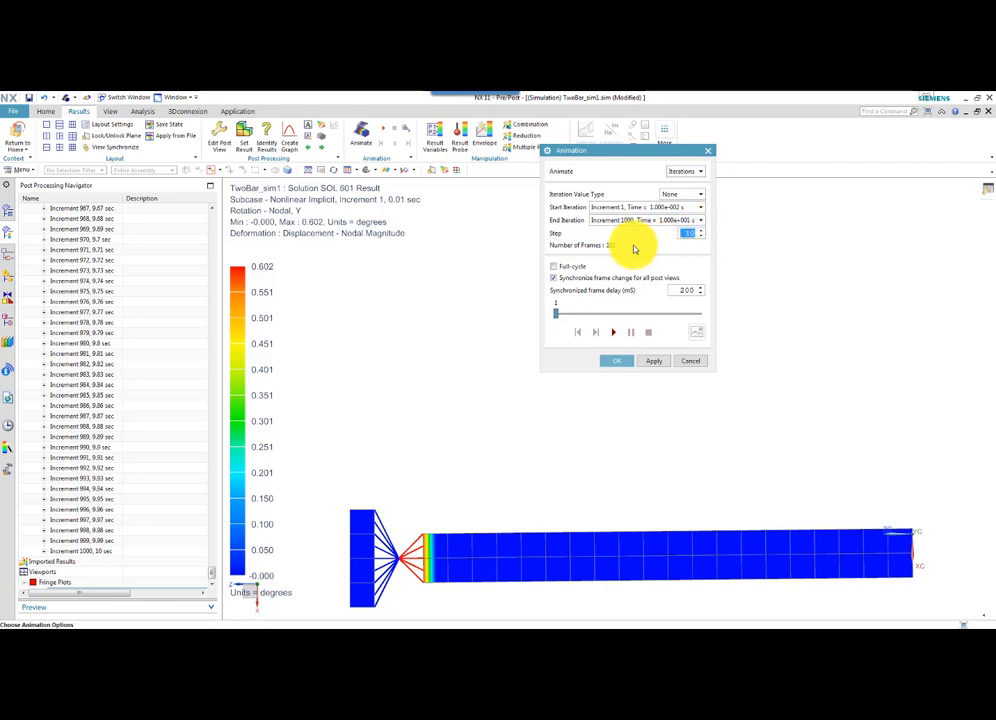
left_click(616, 333)
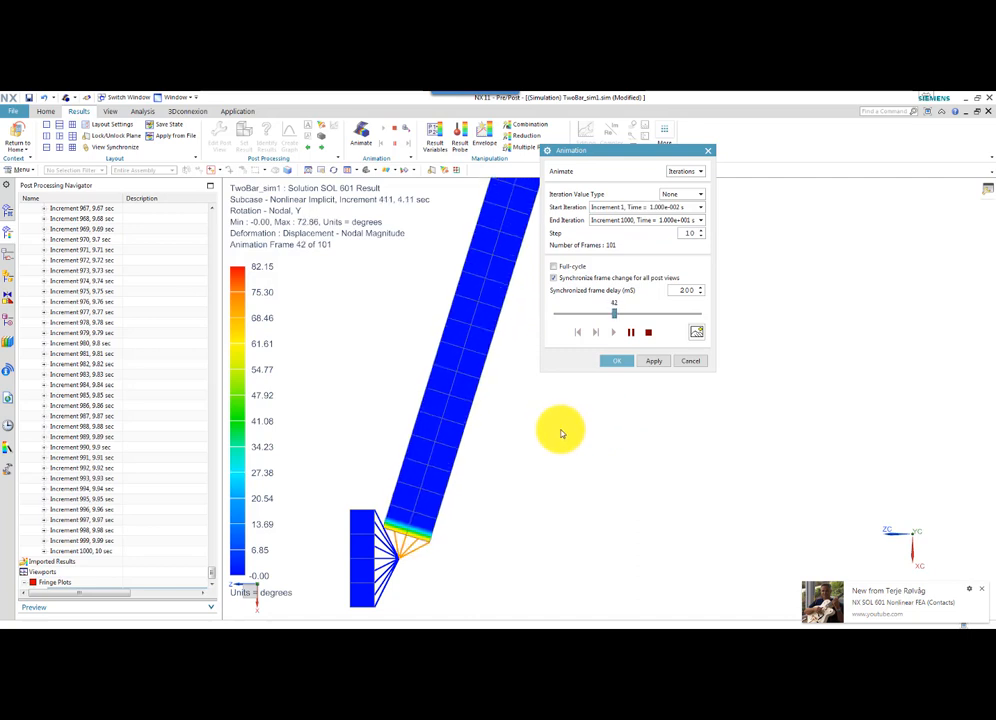
left_click(616, 361)
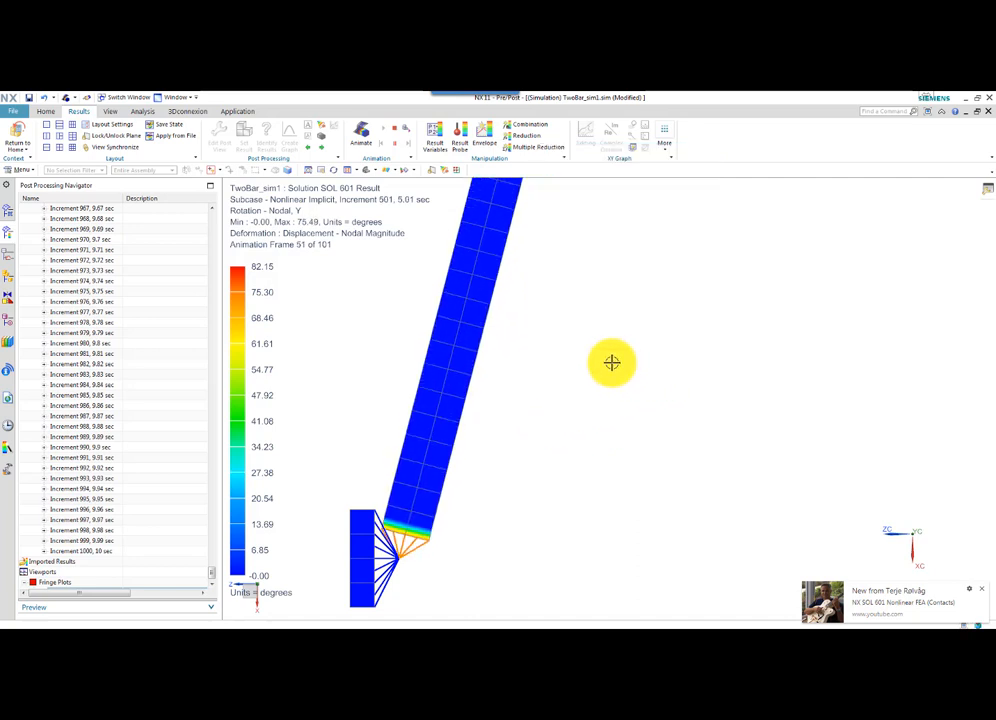
left_click(393, 133)
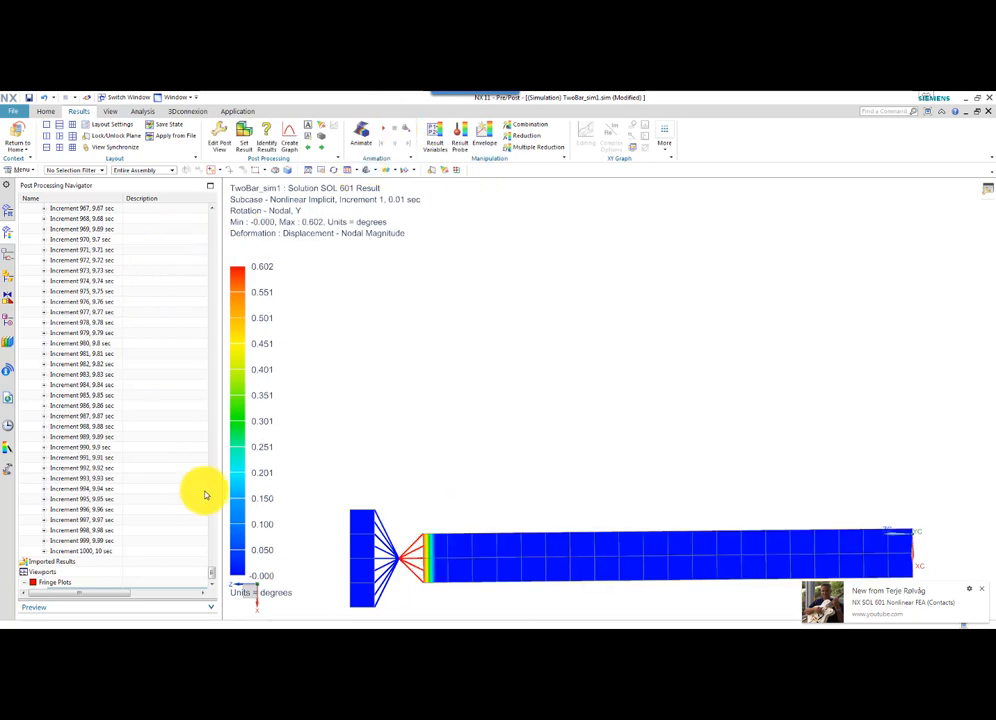
Display Moment-Y of the element-nodal Spring-Dashpot Resultant for Increment 1
left_click_drag(211, 576, 240, 240)
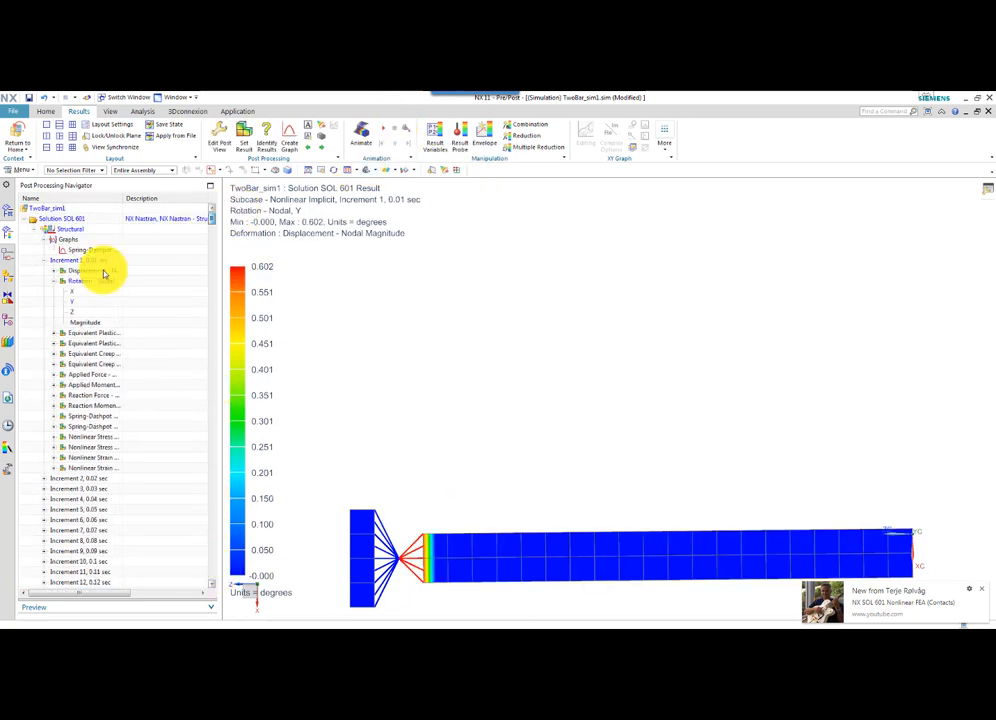
left_click(54, 282)
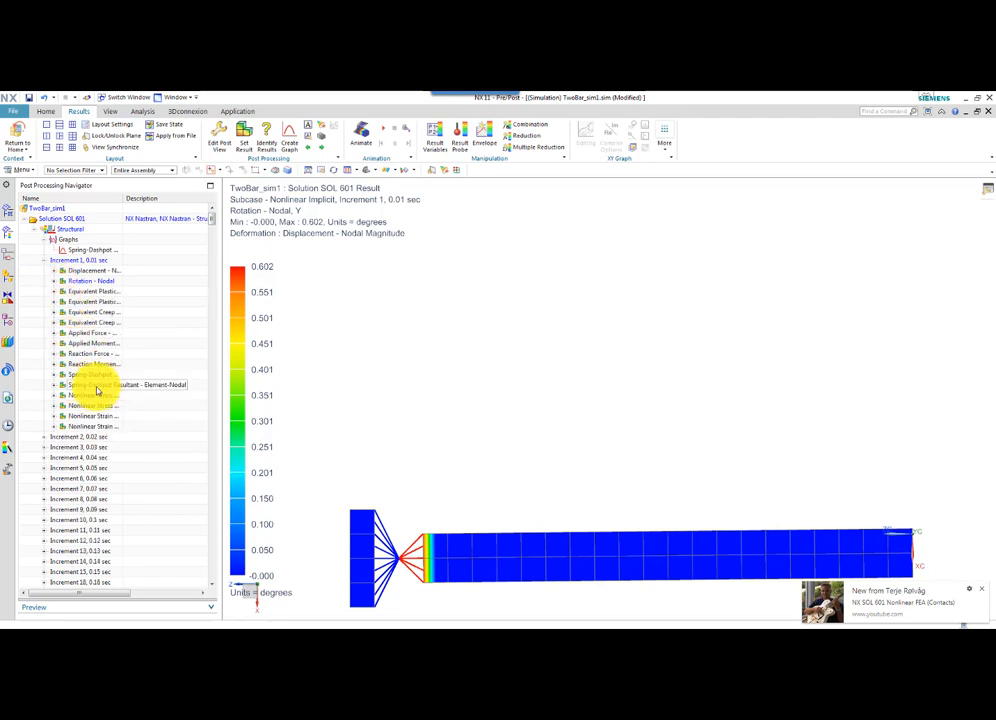
left_click(54, 385)
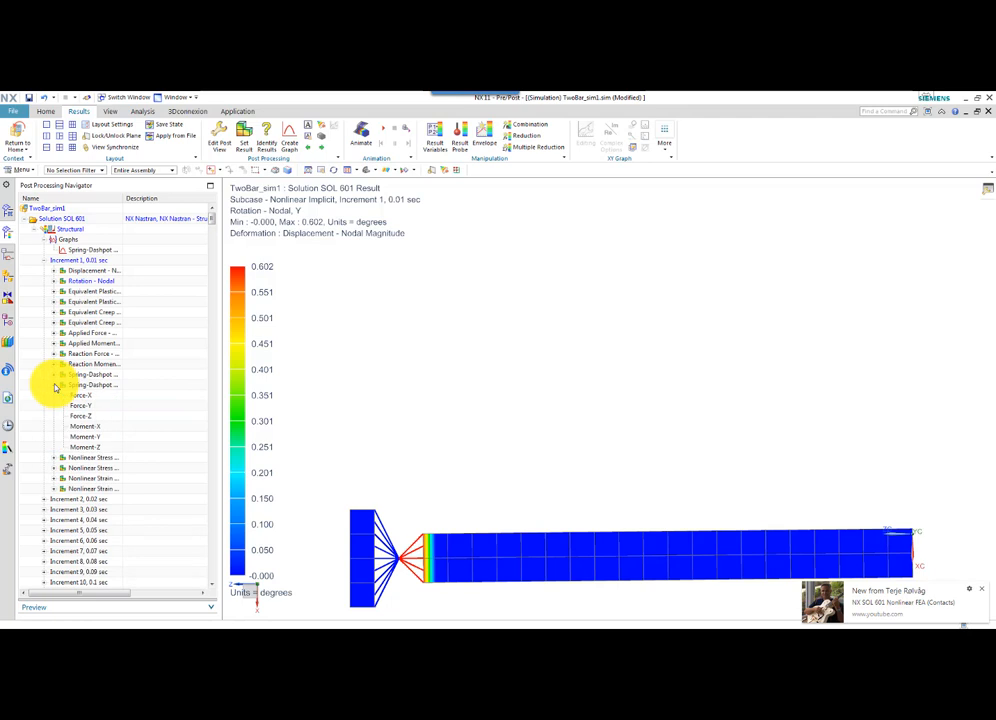
double_click(92, 438)
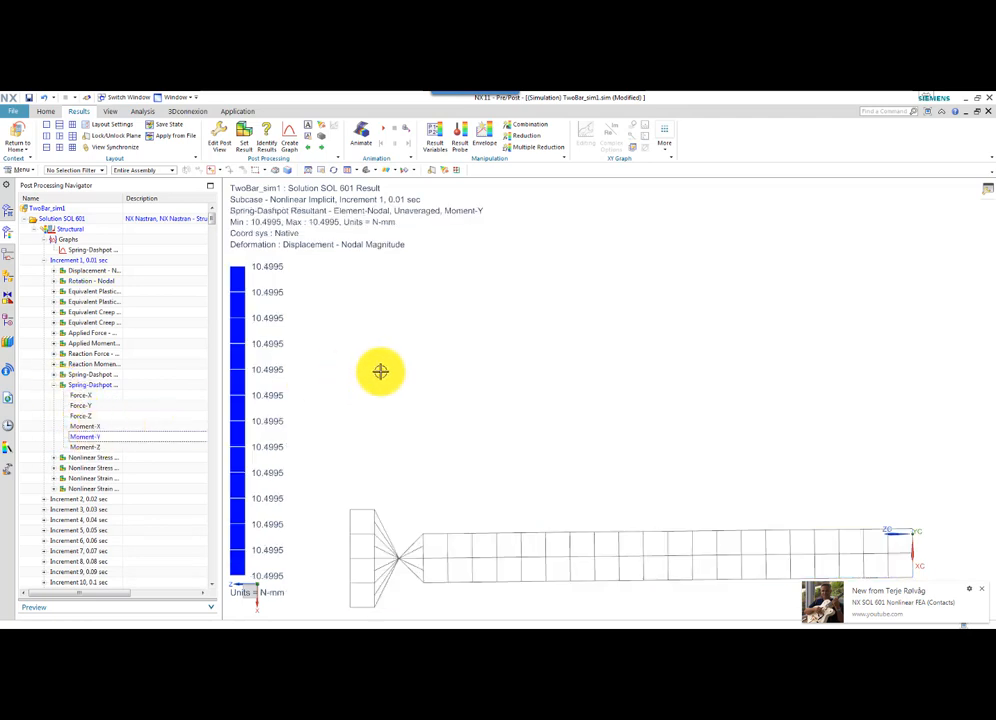
Graph the spring moment at the joint node across iterations against time, from Increment 1 to 1000 with a step of 50
left_click(290, 133)
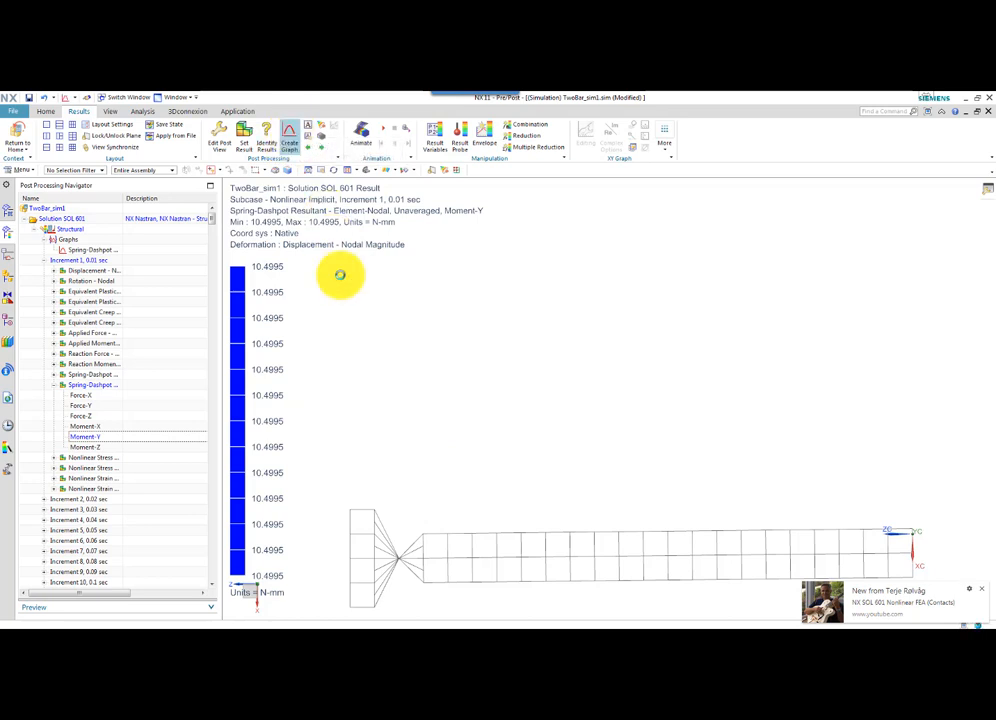
left_click(404, 549)
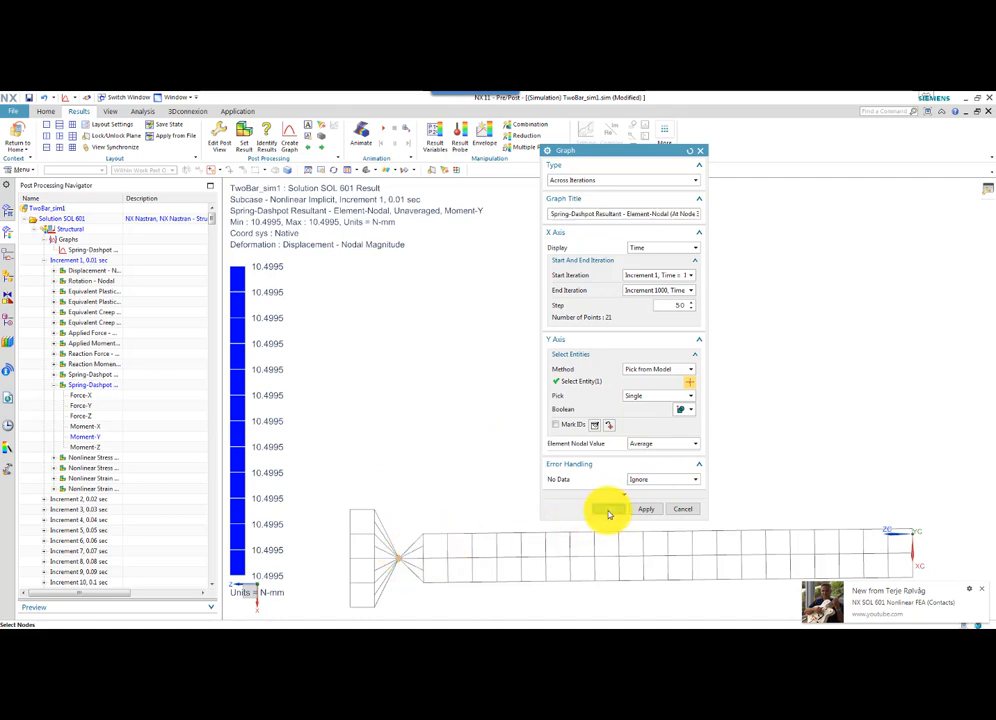
left_click(607, 510)
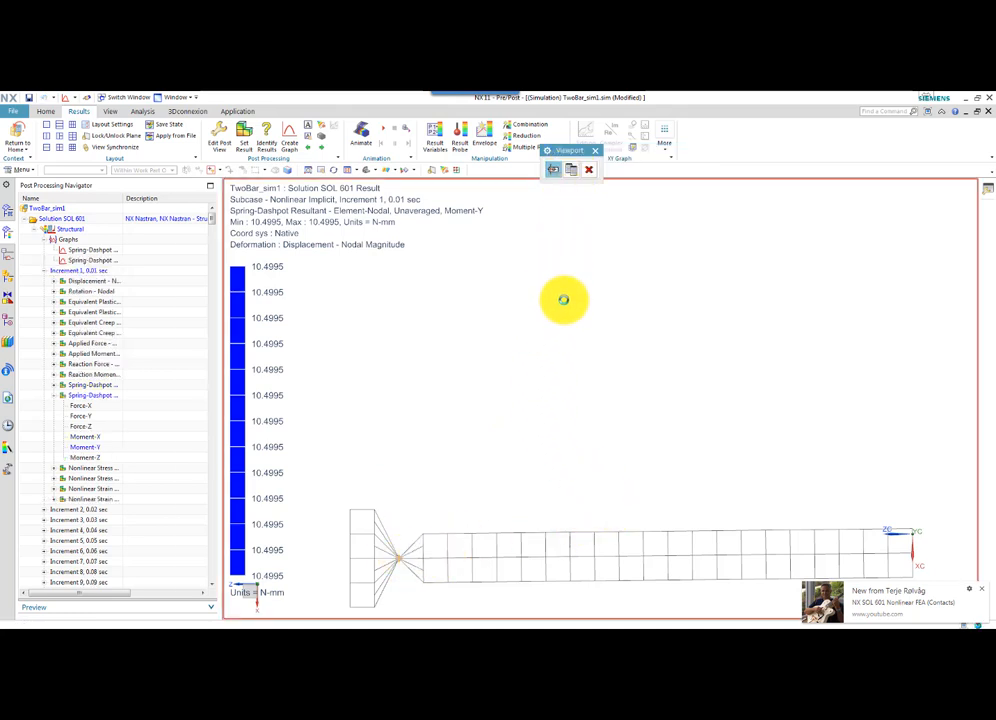
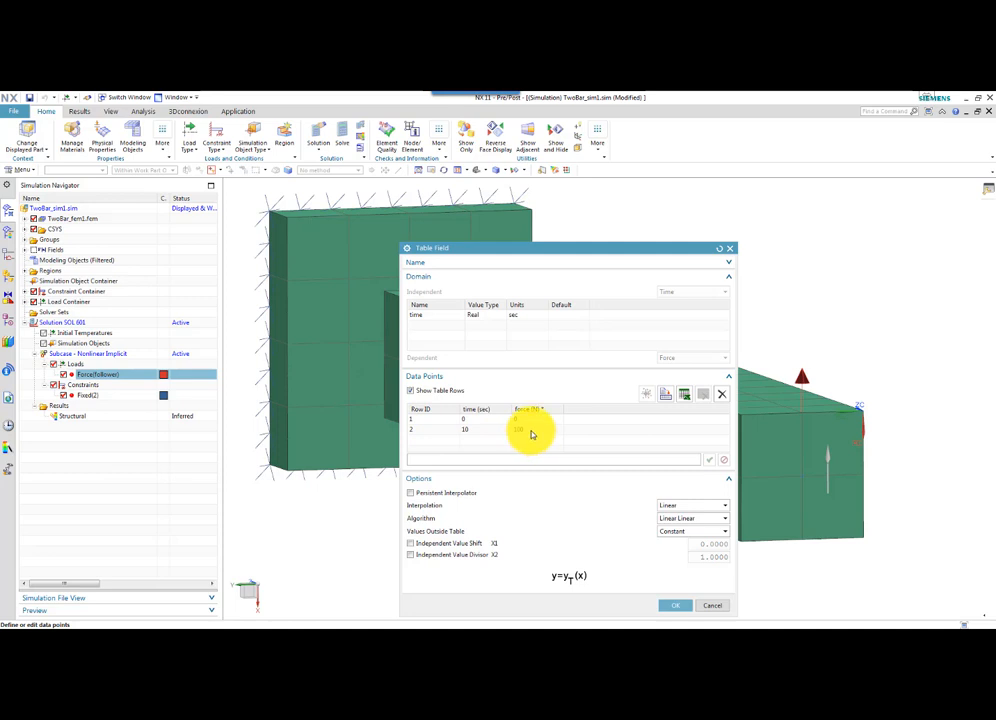
Close the force's time table and try the Along Vector (FORCE) direction method for the Force(follower) load
left_click(670, 607)
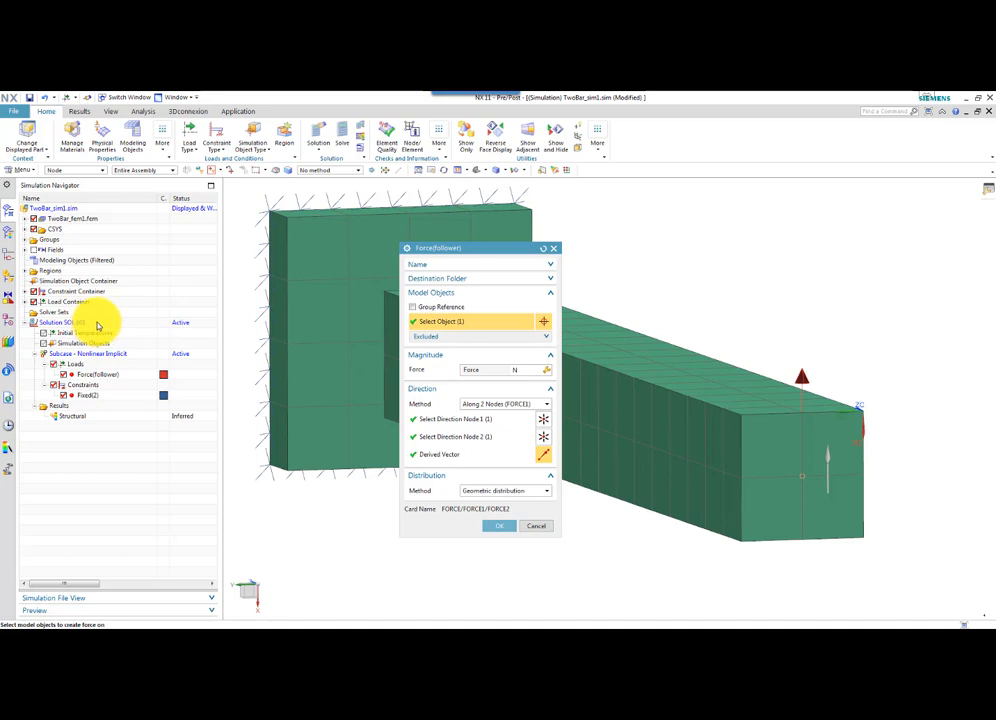
left_click(515, 405)
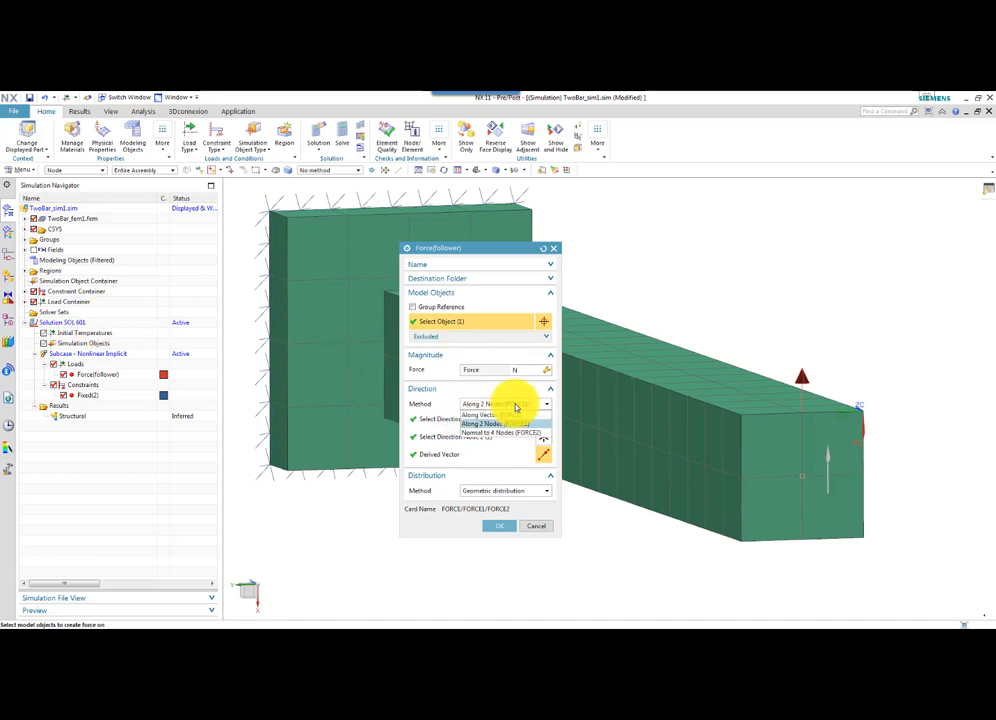
left_click(500, 415)
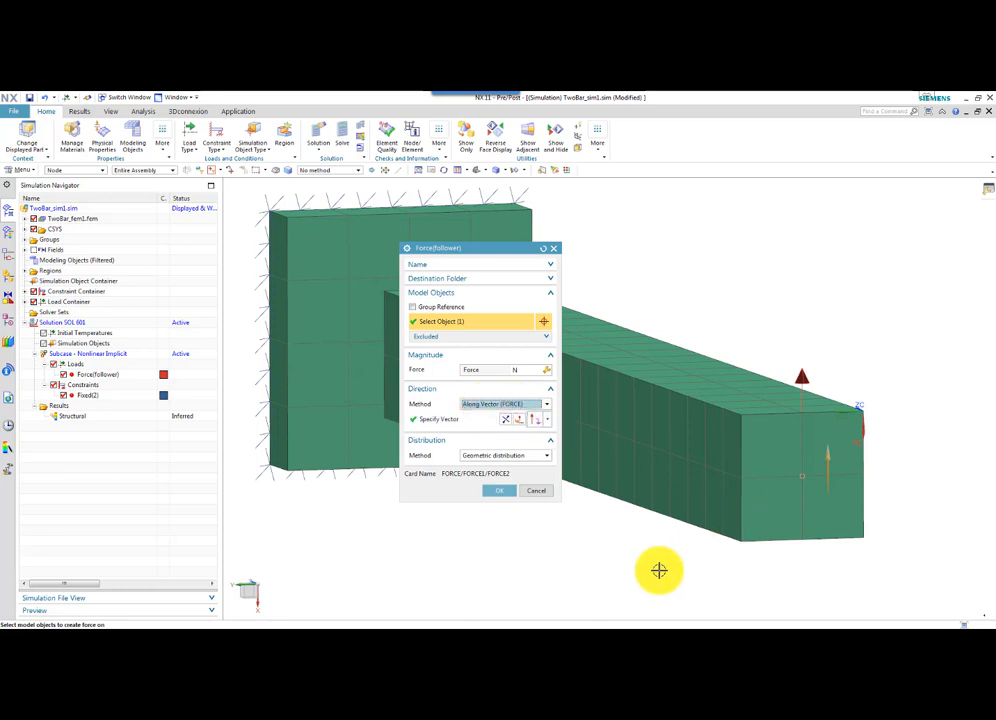
left_click(801, 462)
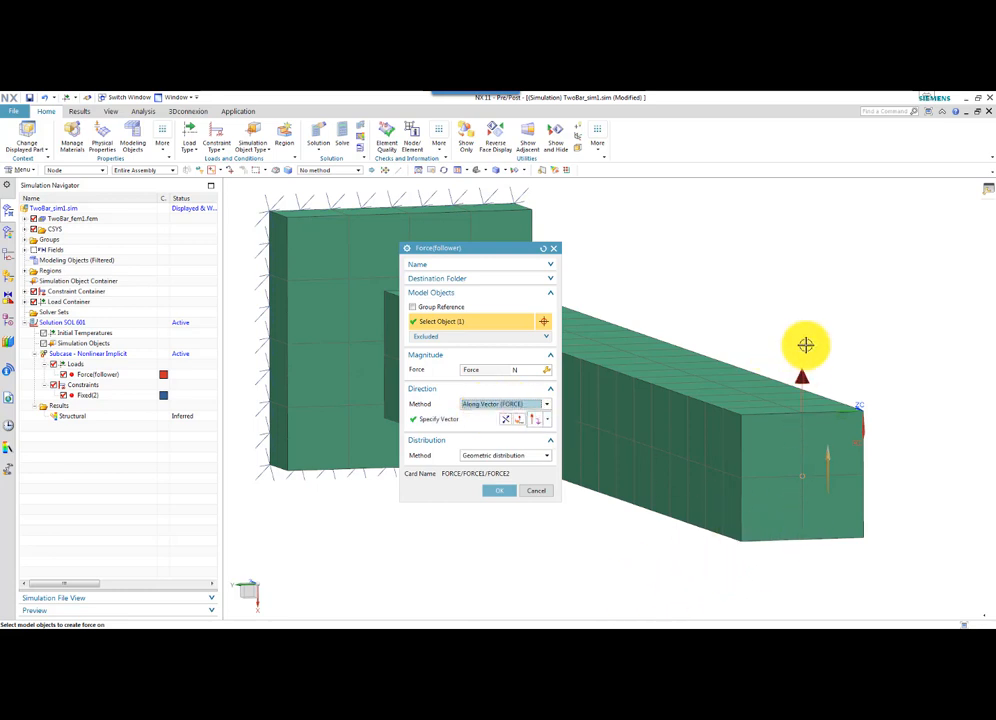
Set the Force(follower) direction to Along 2 Nodes (FORCE1), from the end face's centre node to its upper edge's middle node, and accept the load
left_click(527, 404)
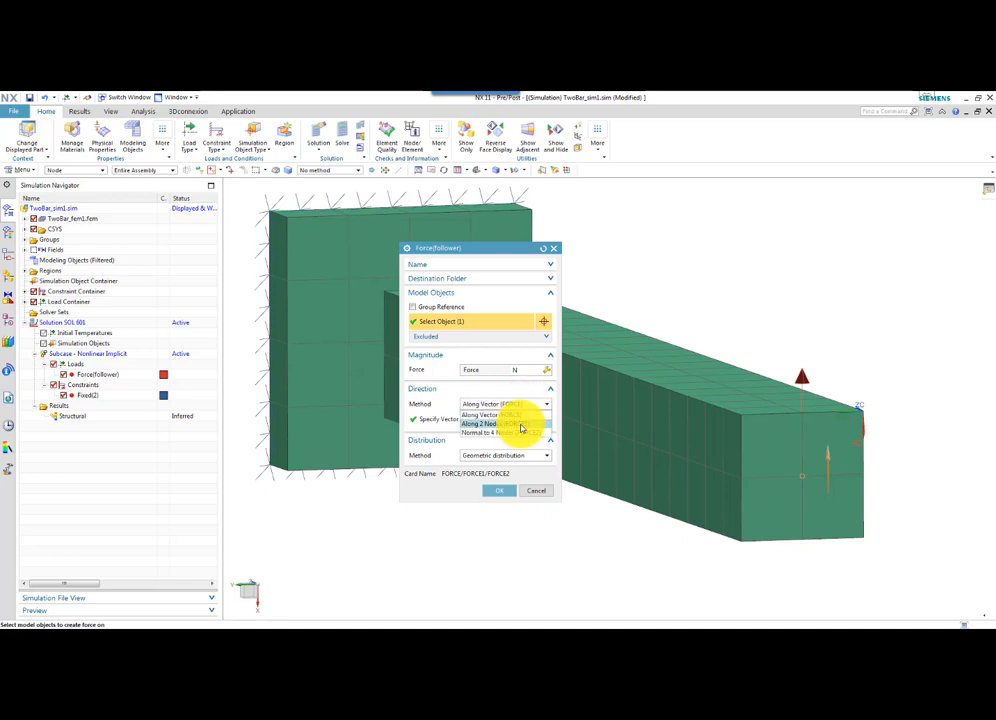
left_click(521, 426)
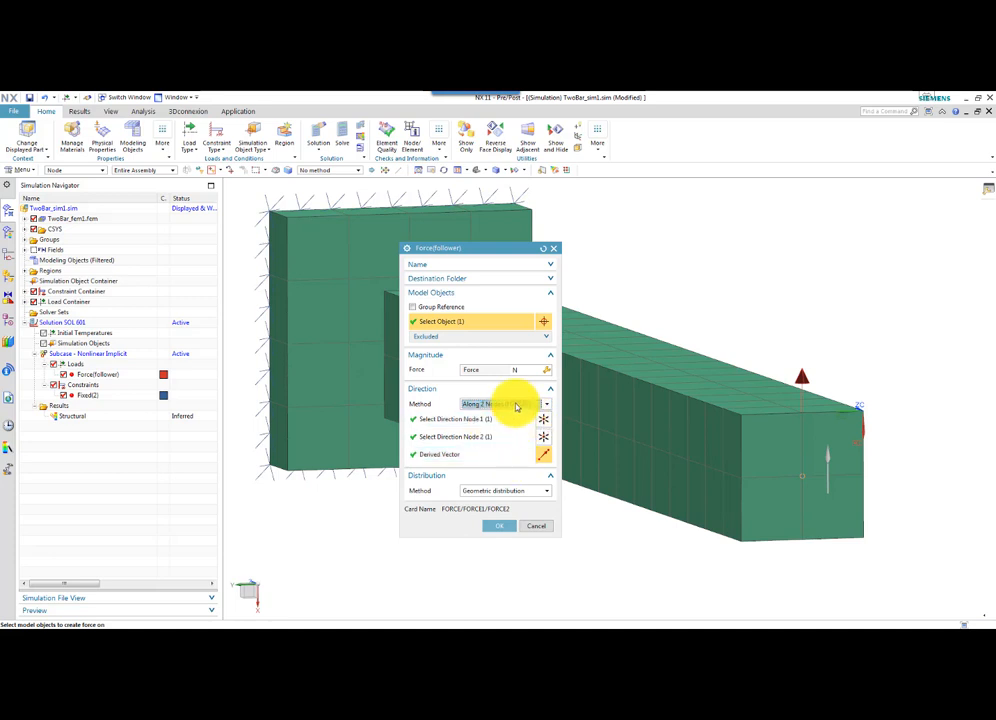
left_click(478, 420)
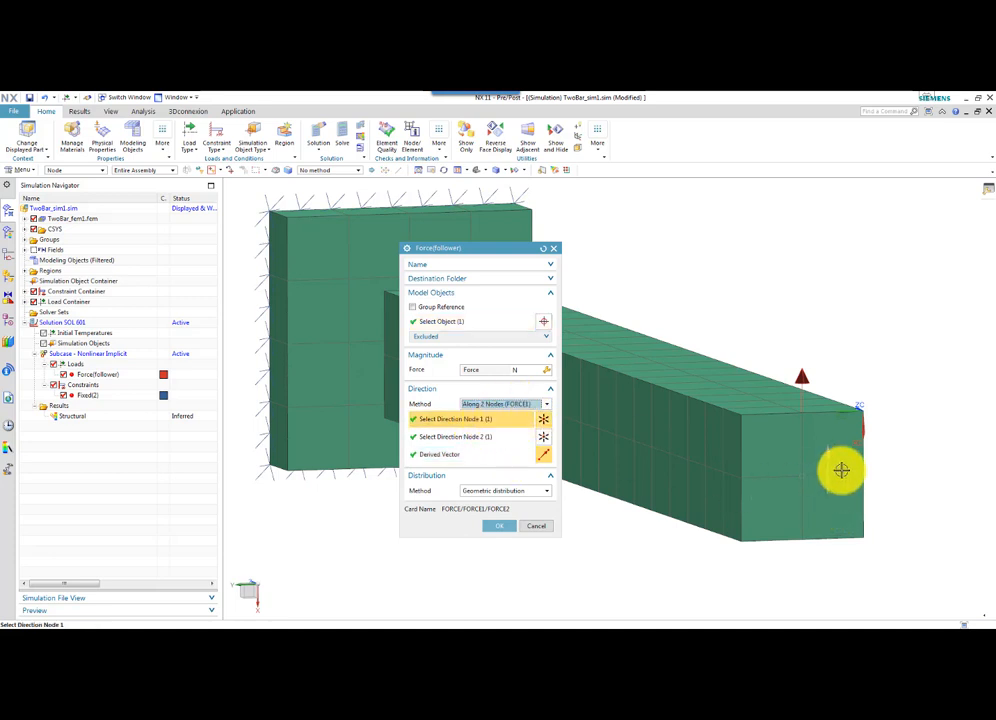
scroll(841, 470, "up", 4)
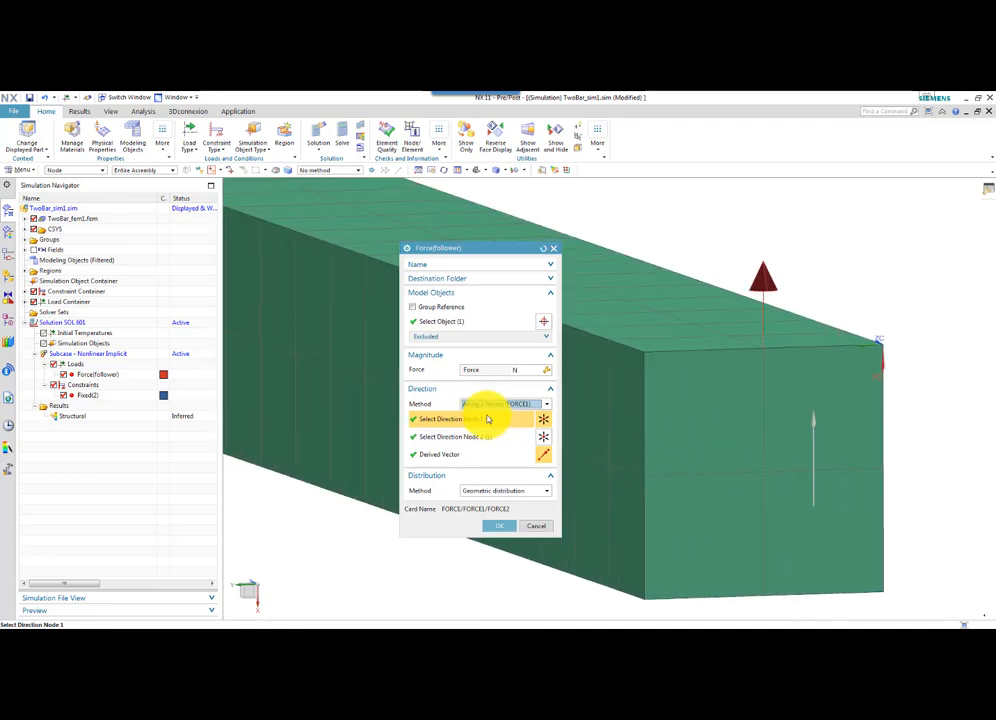
left_click(766, 472)
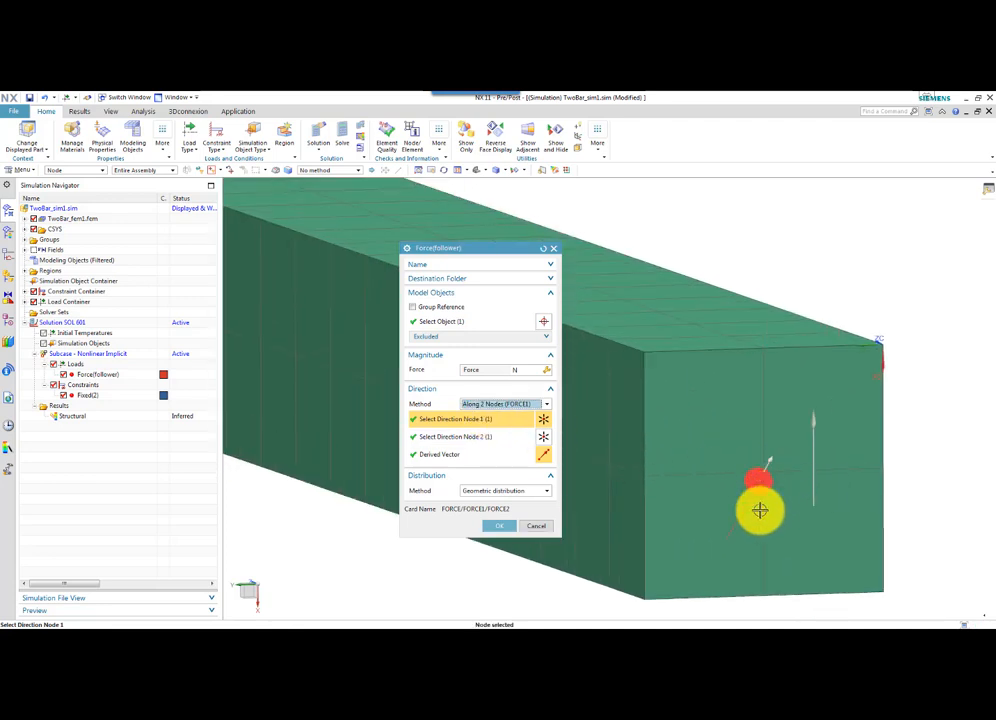
left_click(480, 440)
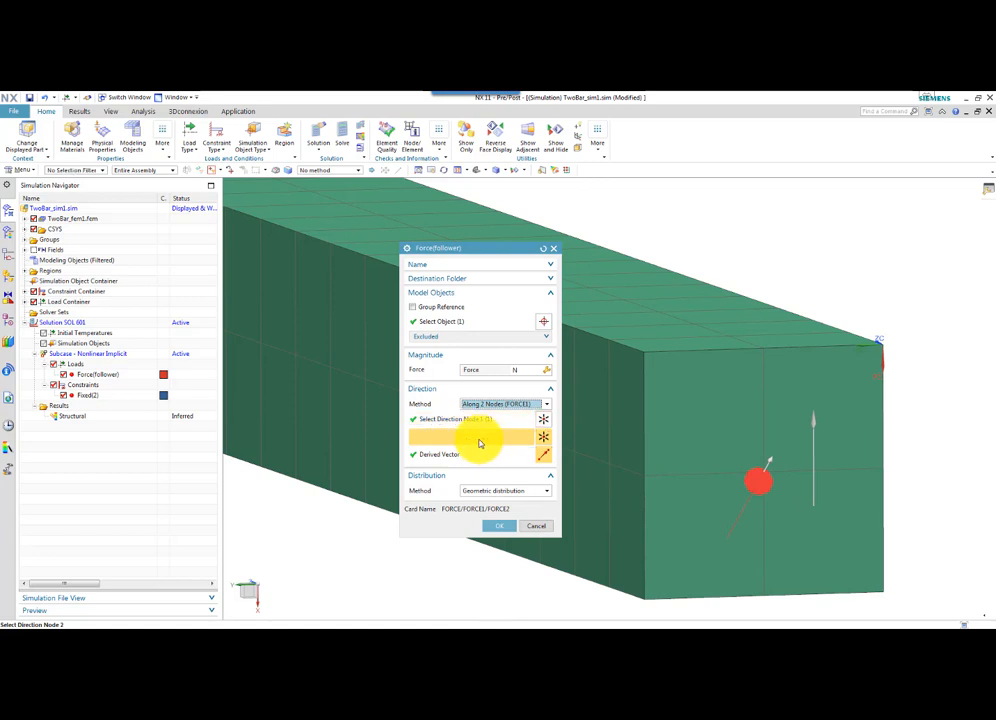
left_click(765, 348)
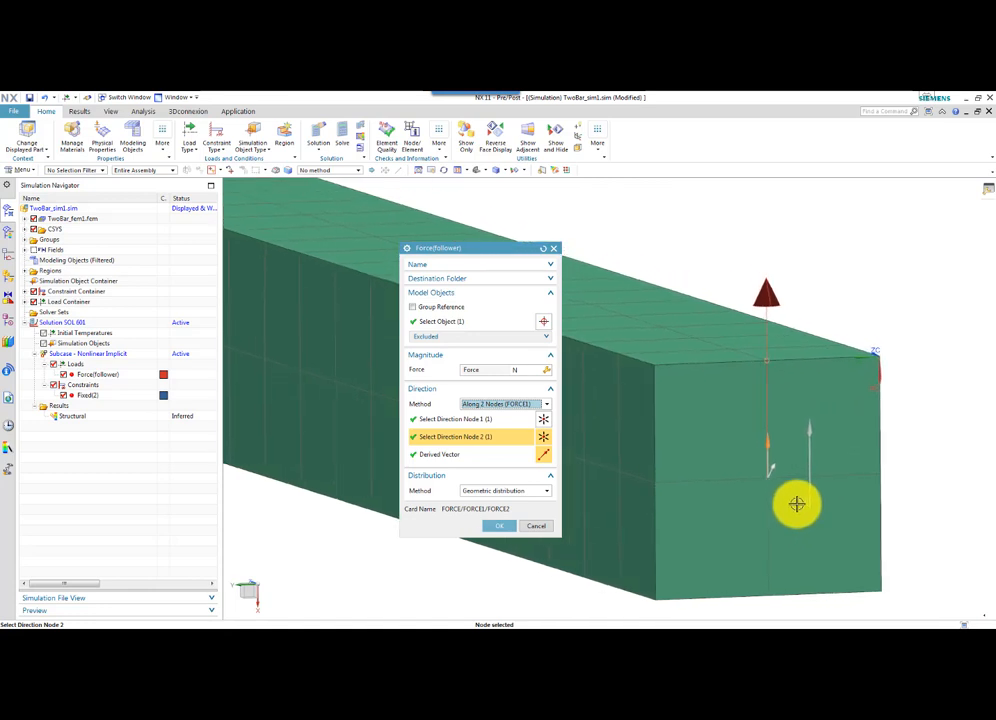
left_click(485, 419)
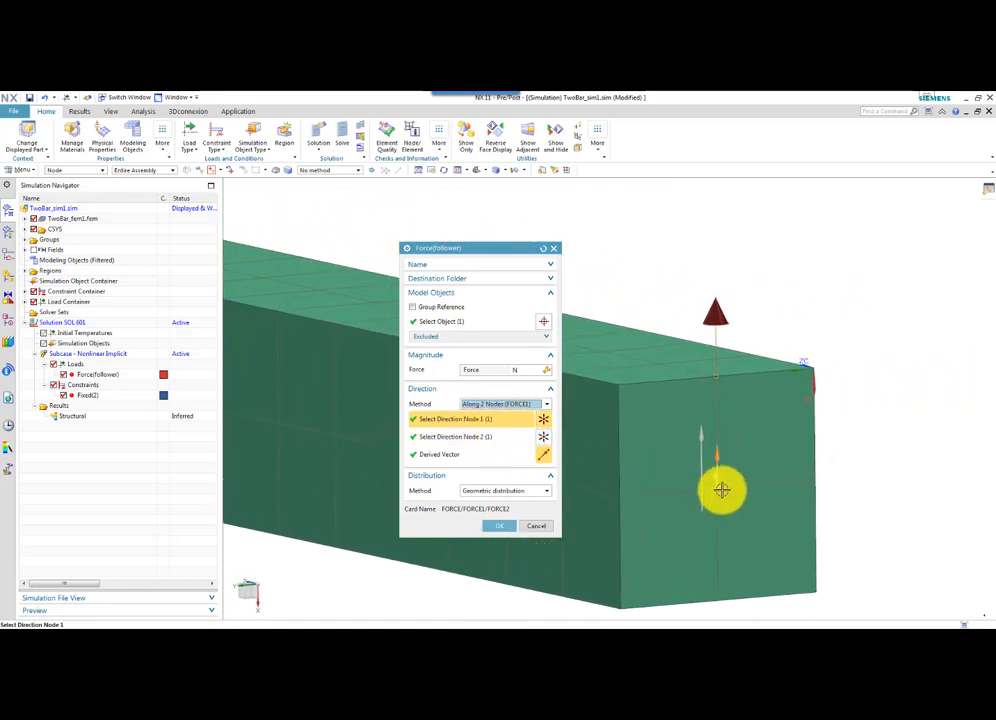
left_click(474, 437)
left_click(478, 422)
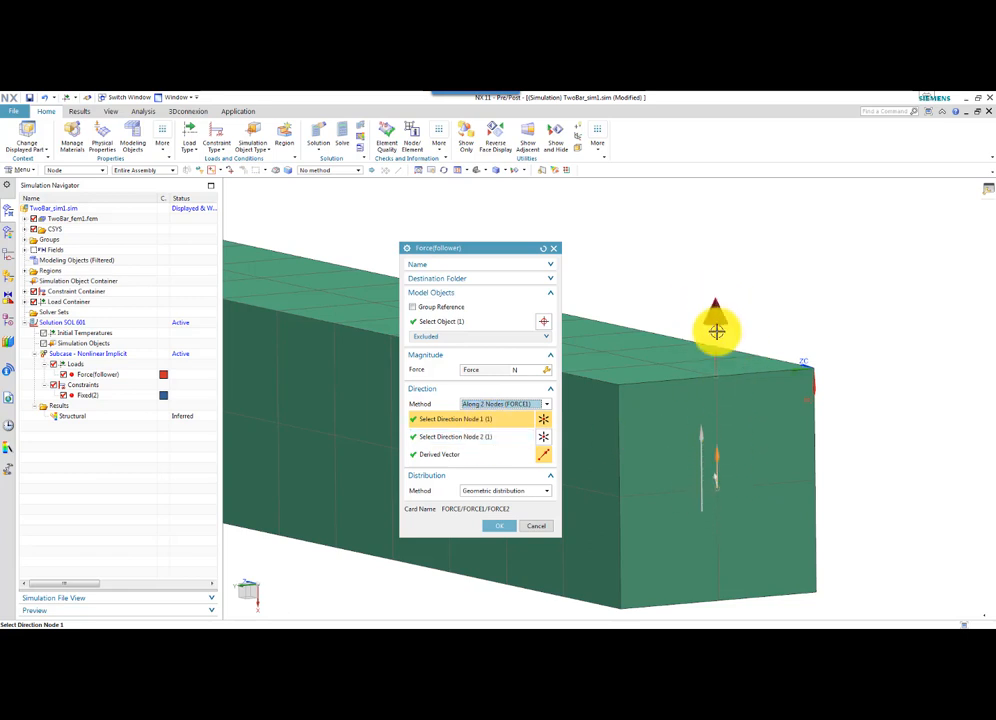
left_click(495, 527)
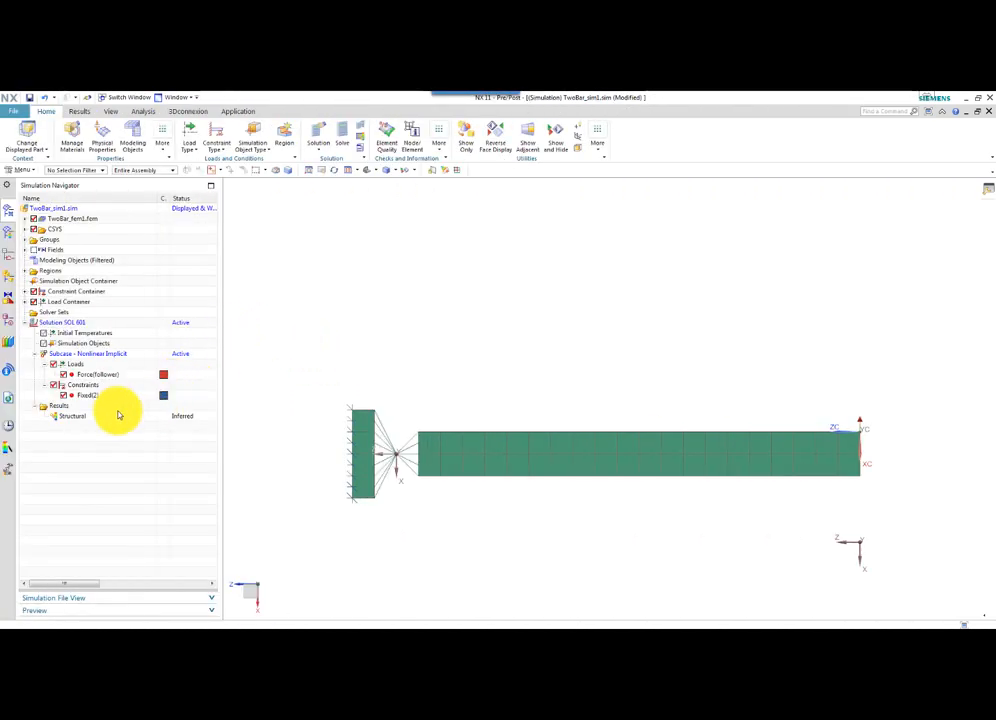
Open the Structural results of Solution SOL 601 and display the Y component of Rotation - Nodal for Increment 1
double_click(86, 417)
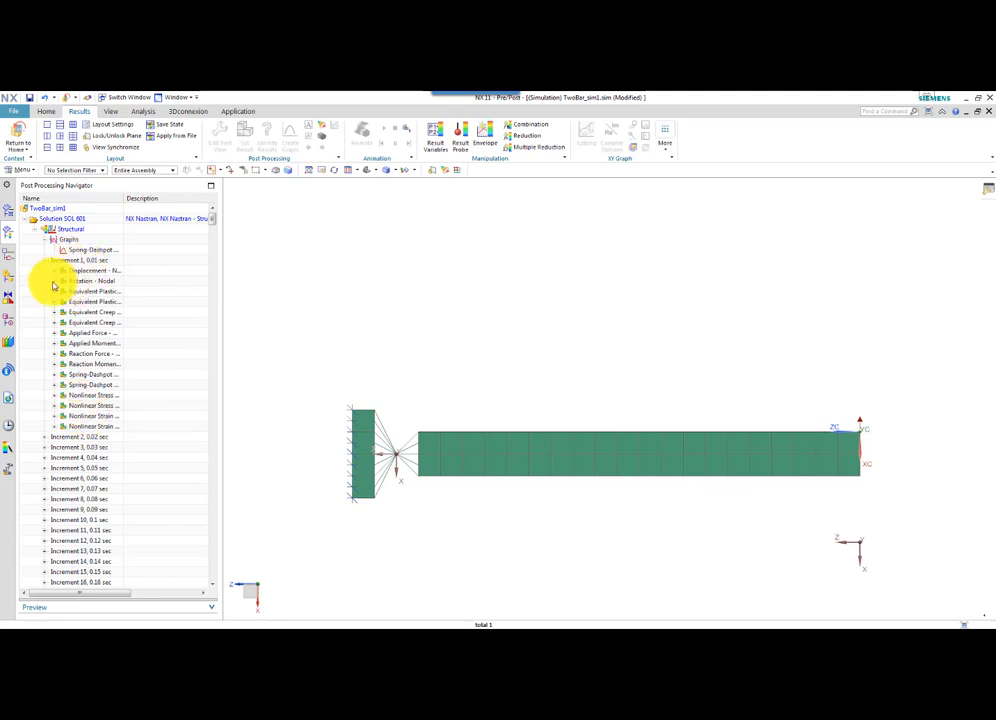
left_click(53, 282)
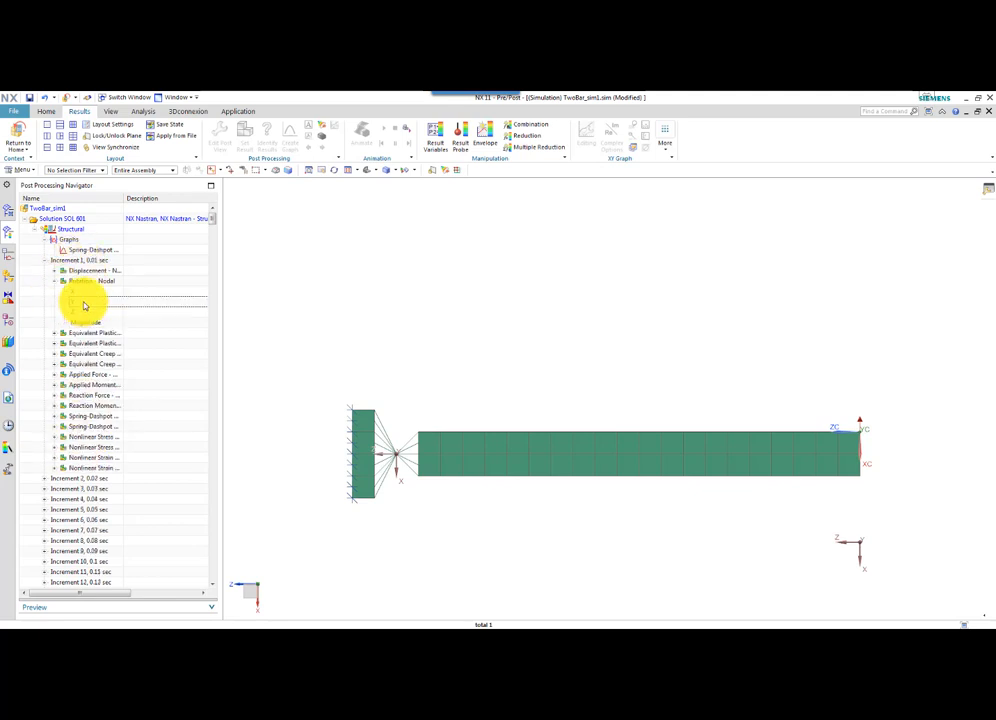
double_click(85, 303)
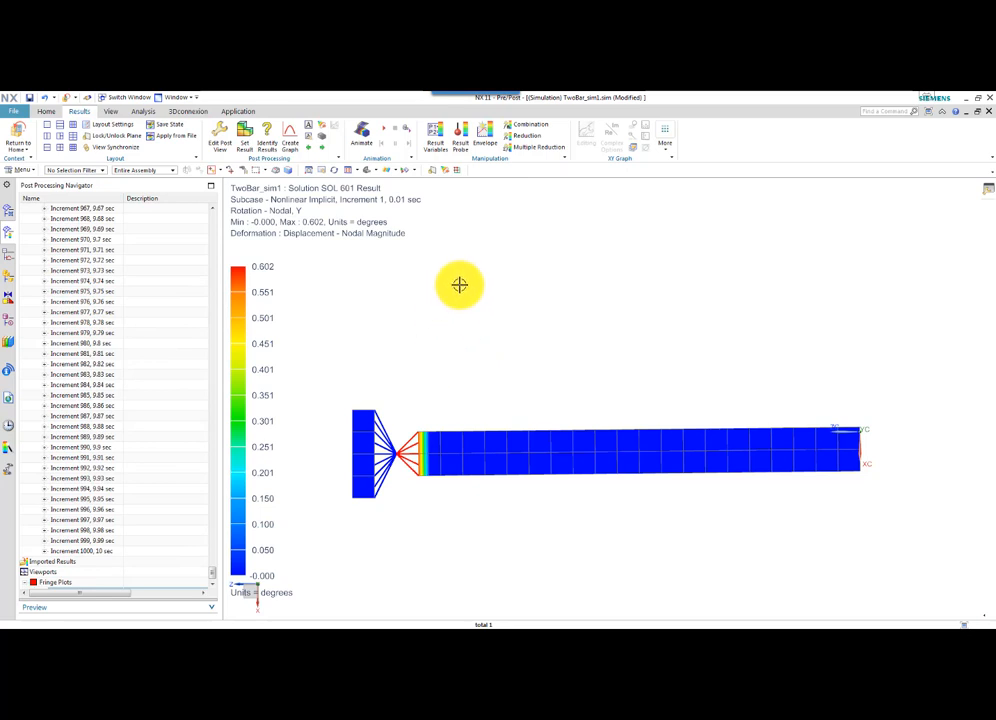
Animate the nodal Y rotation over iterations from Increment 1 to 1000 with a step of 10, and stop the playback
left_click(364, 134)
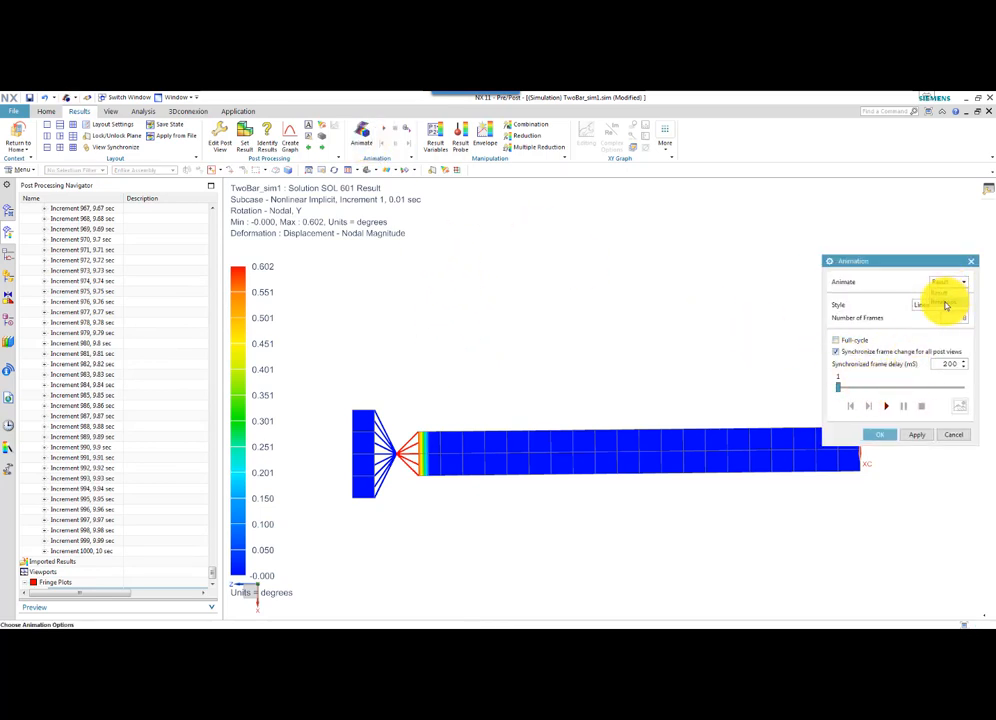
left_click(946, 304)
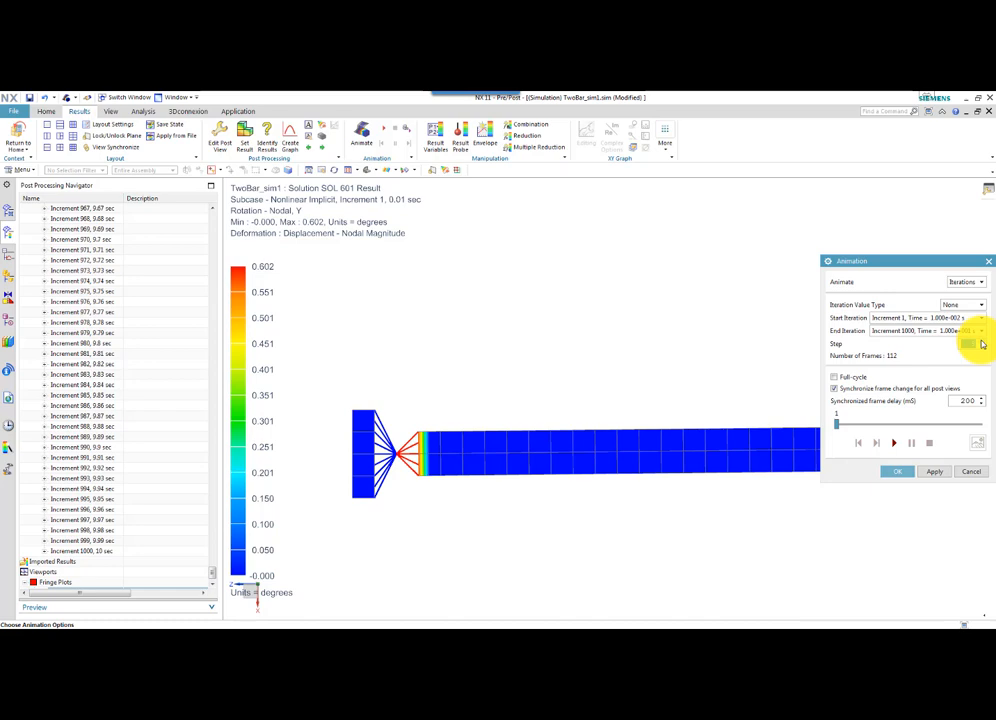
left_click(894, 446)
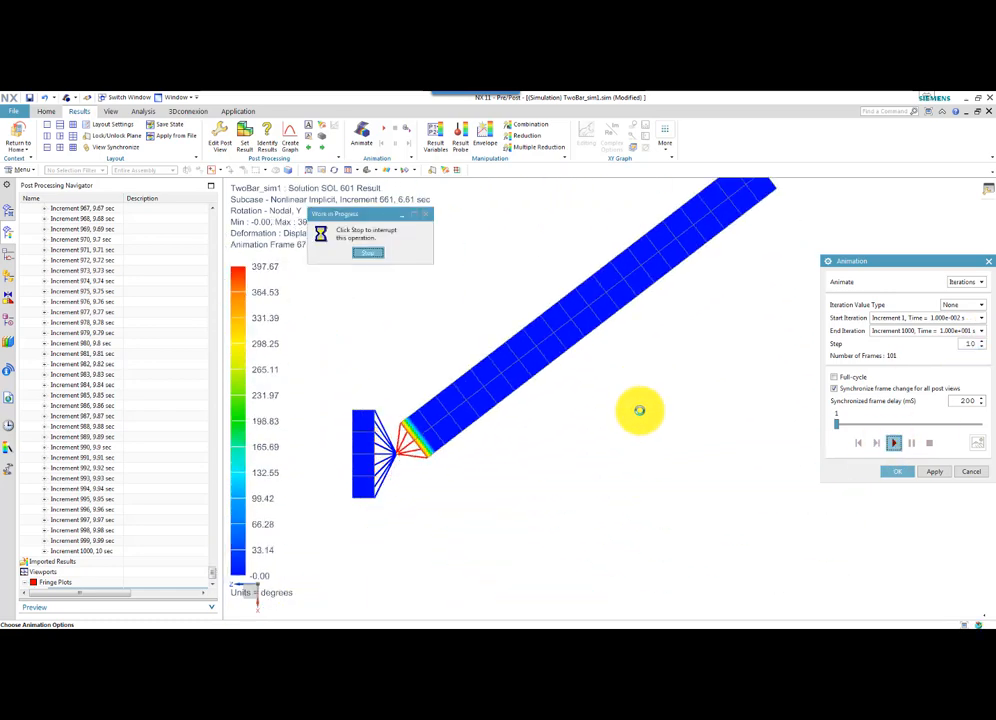
left_click(895, 443)
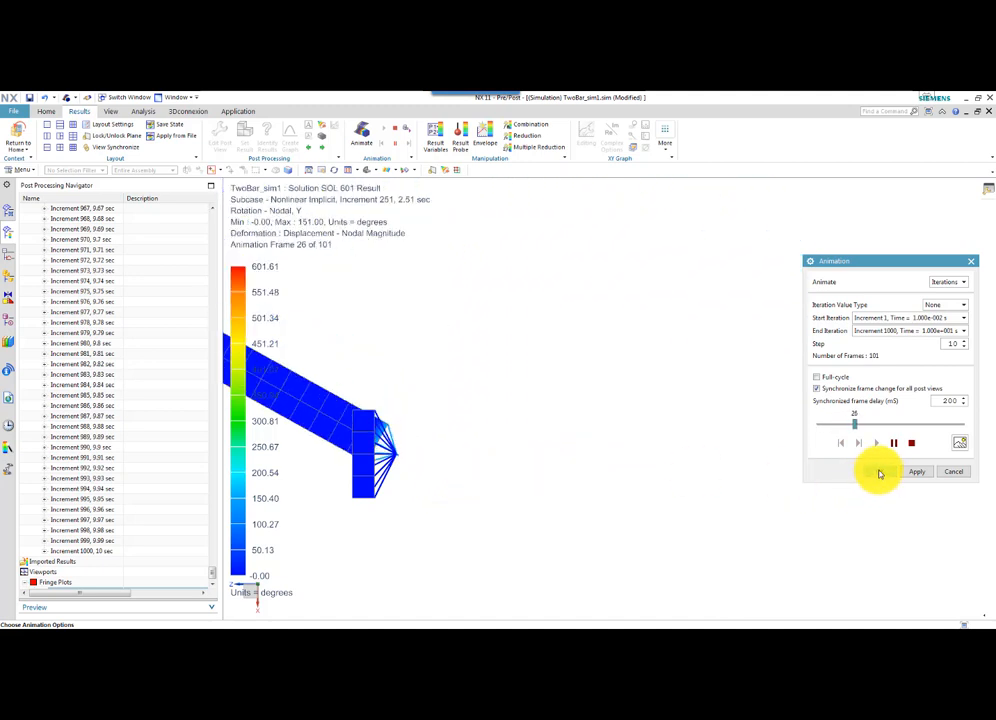
left_click(954, 471)
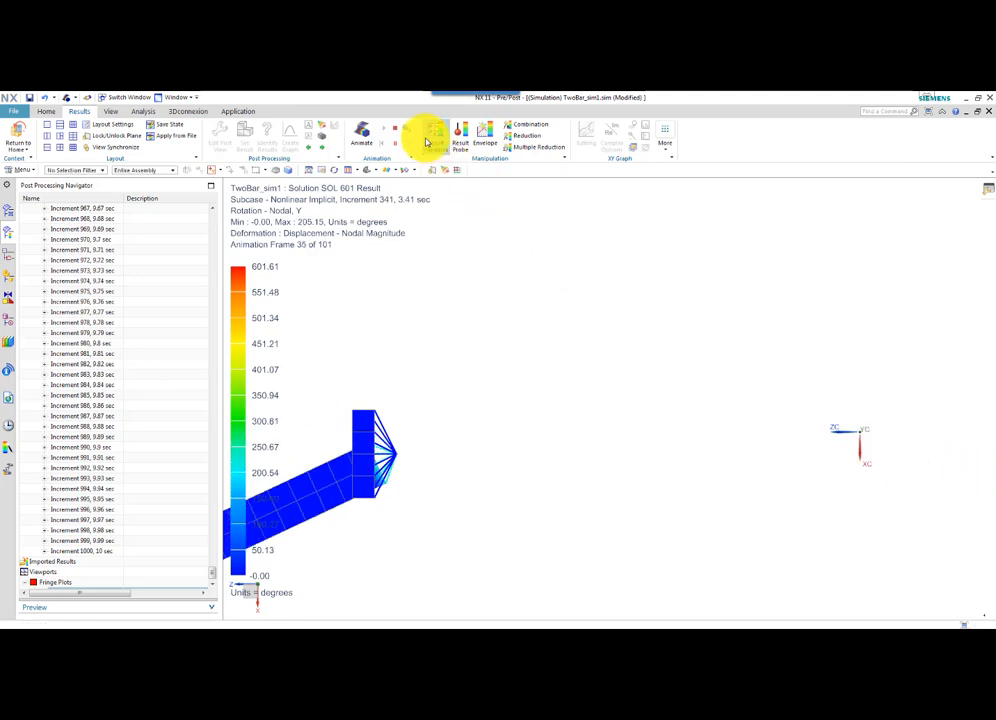
left_click(395, 130)
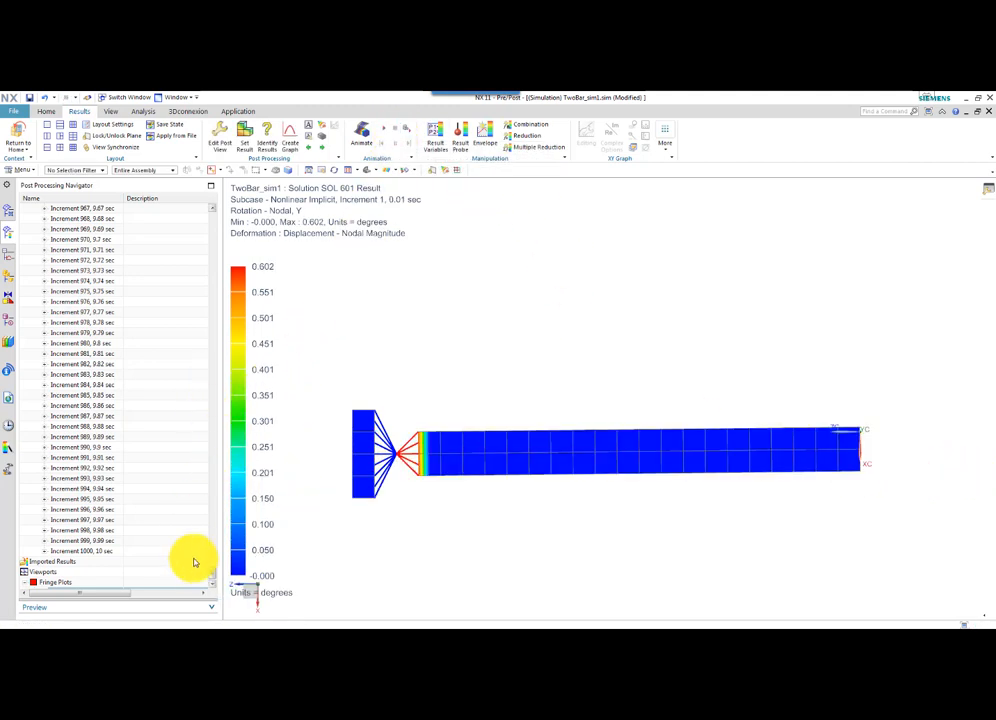
Switch the result plot to Moment-Y of the element-nodal Spring-Dashpot Resultant for Increment 1
left_click_drag(211, 577, 207, 200)
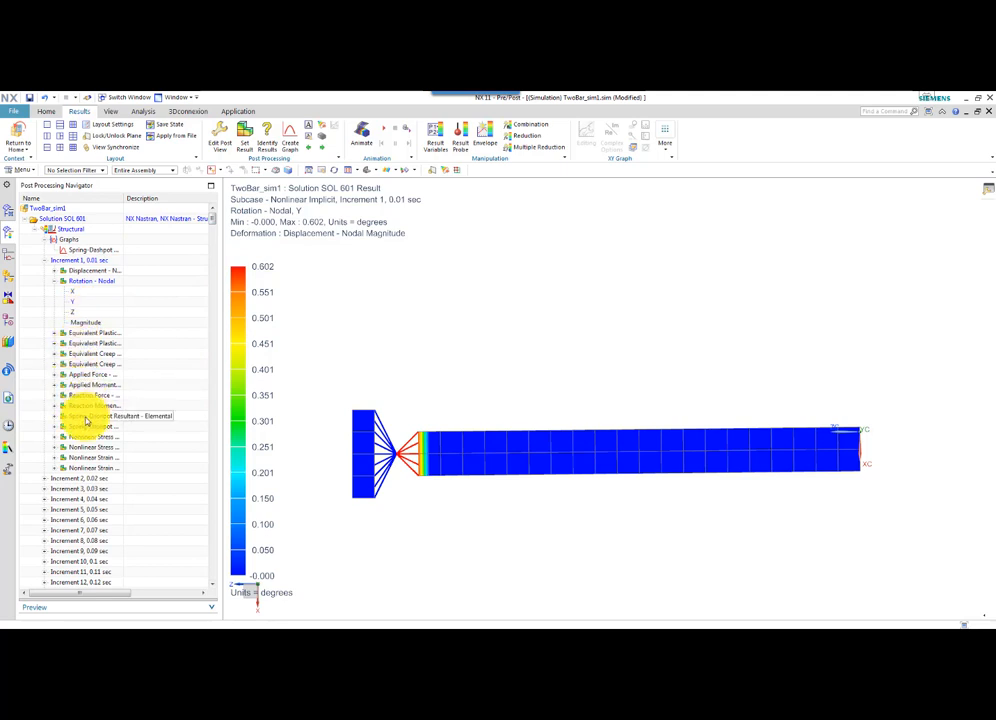
left_click(54, 426)
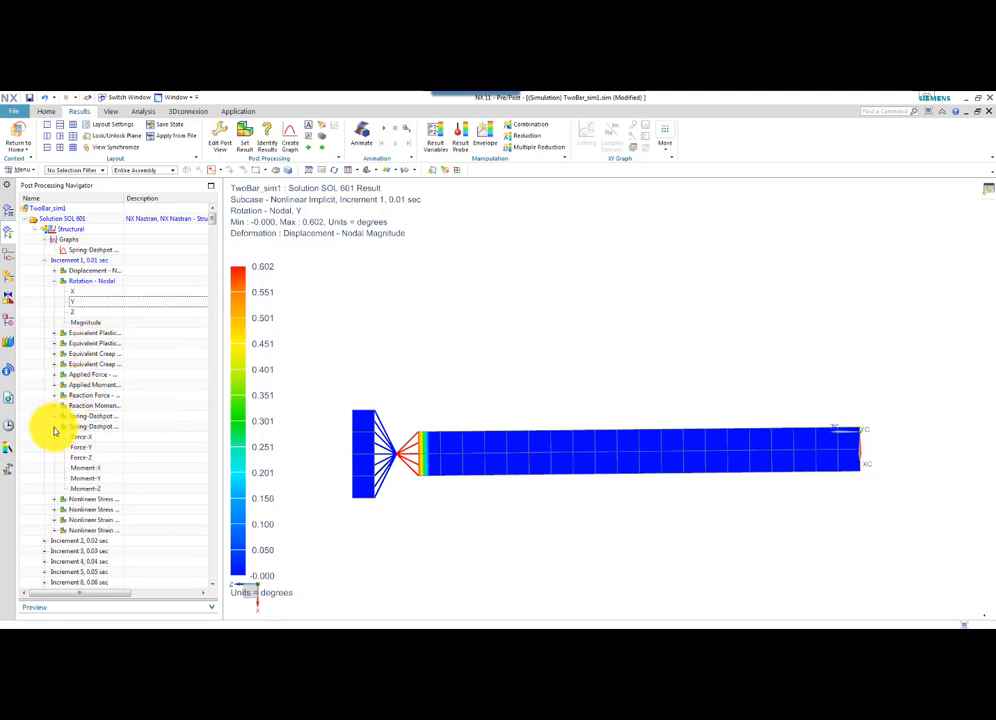
double_click(90, 479)
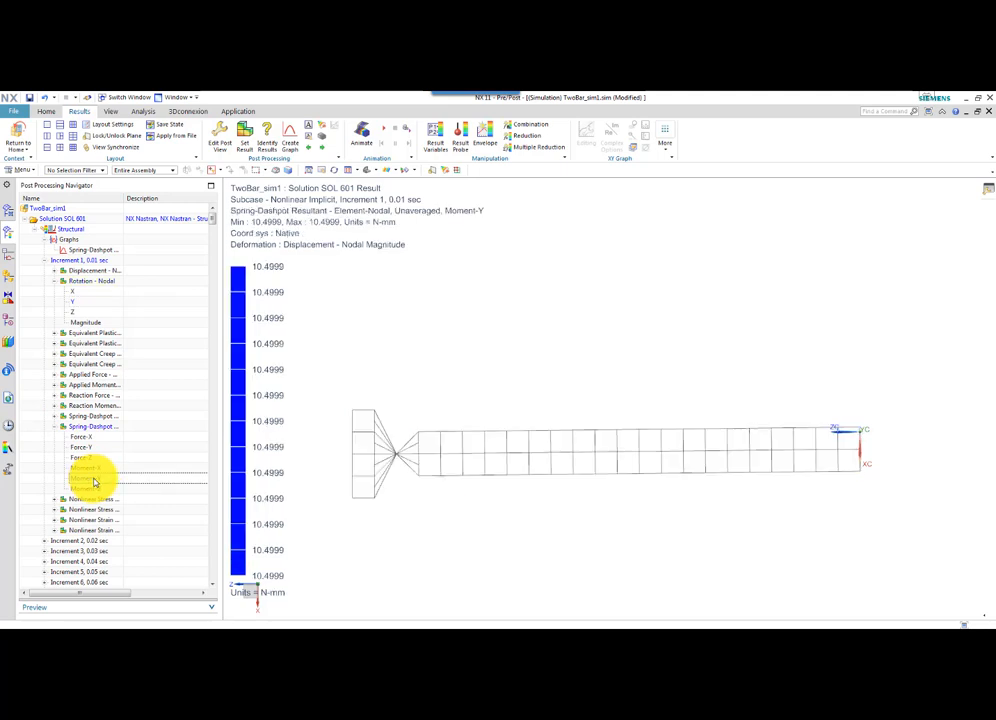
Create an across-iterations graph of Moment-Y at the joint node against time, from Increment 1 to 1000 with a step of 50
left_click(291, 134)
left_click(403, 452)
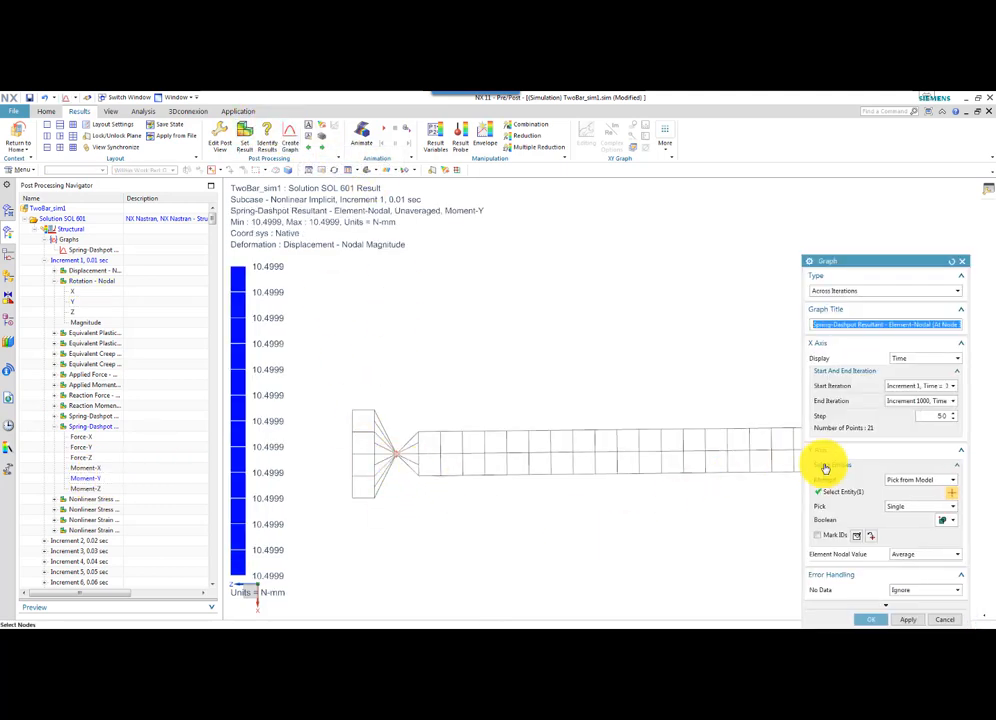
left_click(876, 614)
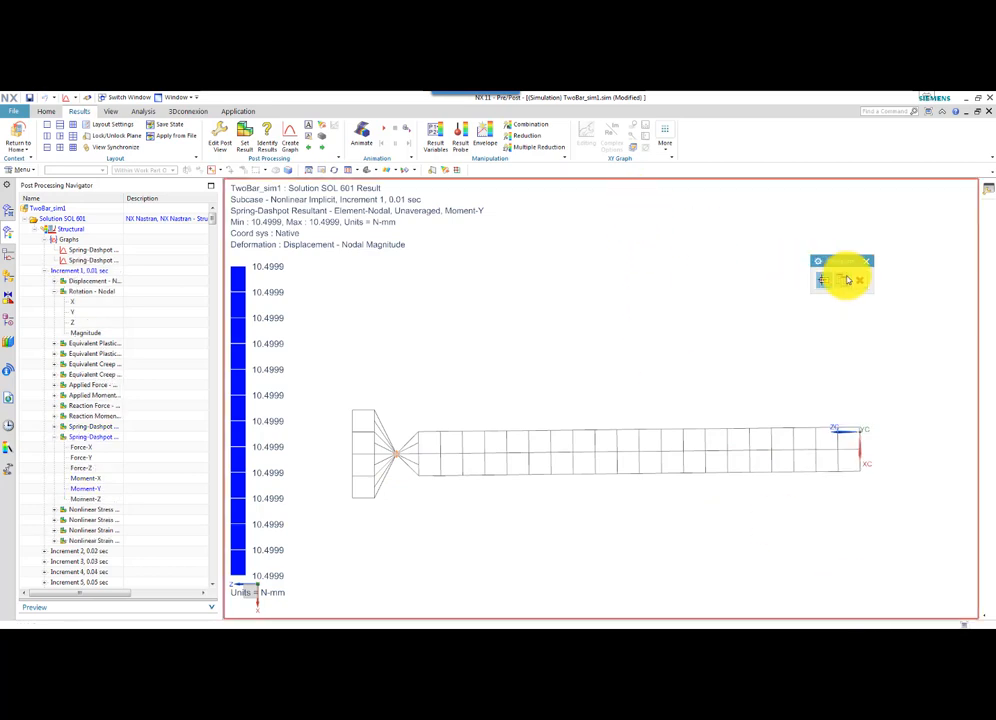